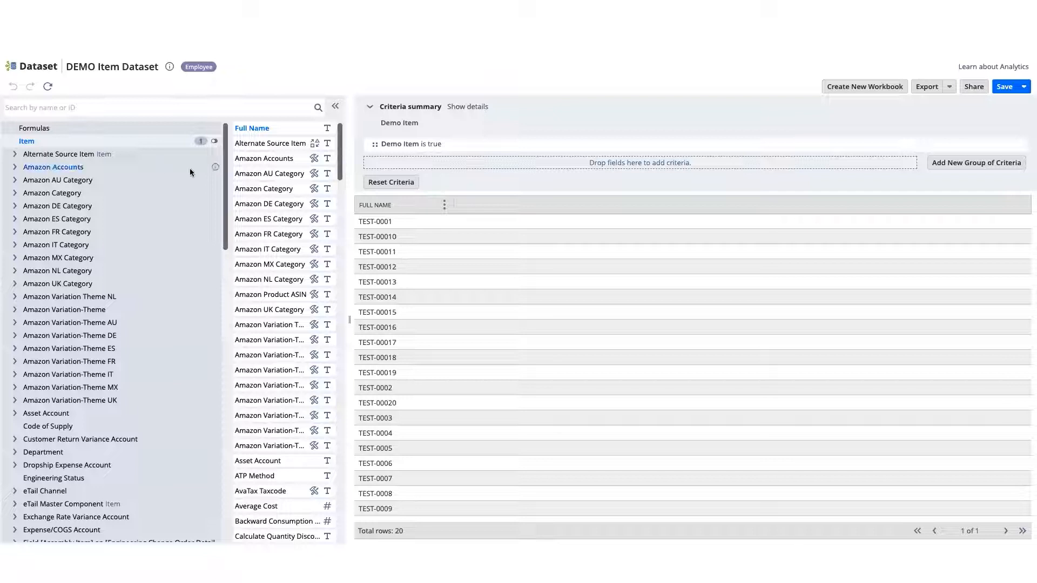
Add the Location field from the Locations record as a column after Full Name.
{"action": "left_click_drag", "start_coordinate": [226, 208], "coordinate": [228, 442]}
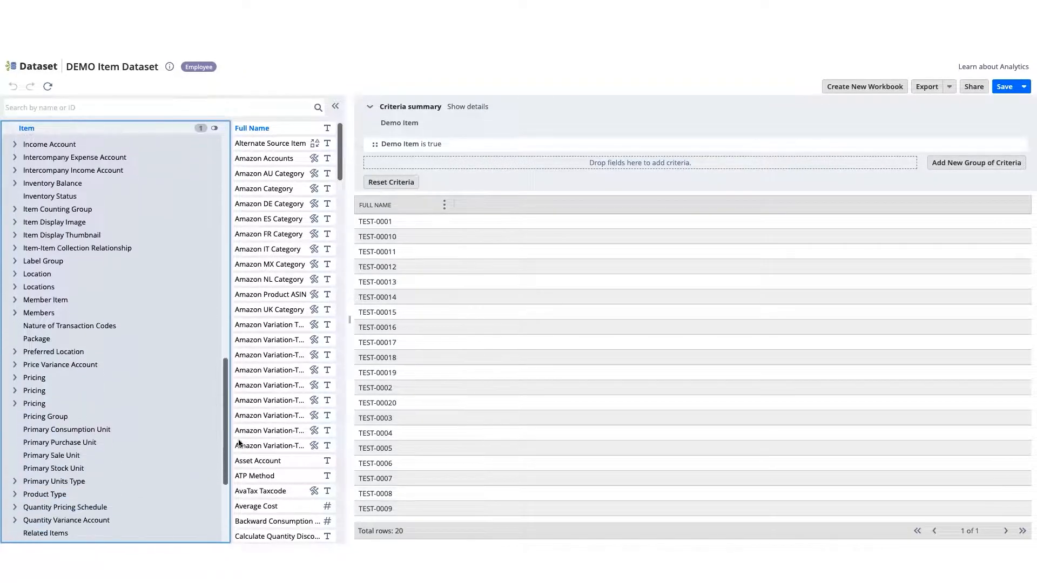
{"action": "left_click", "coordinate": [38, 289]}
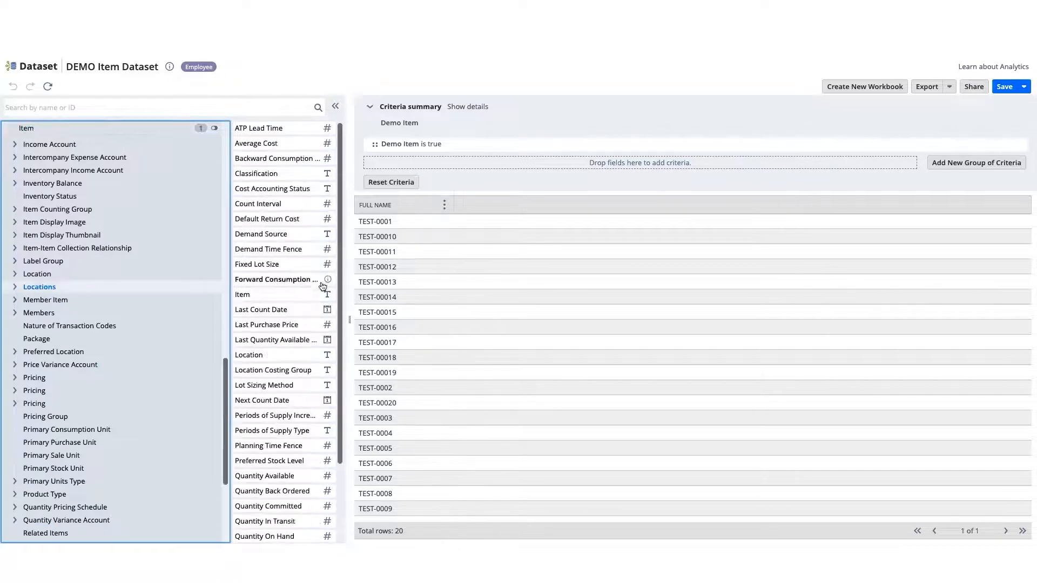
{"action": "left_click_drag", "start_coordinate": [340, 301], "coordinate": [343, 408]}
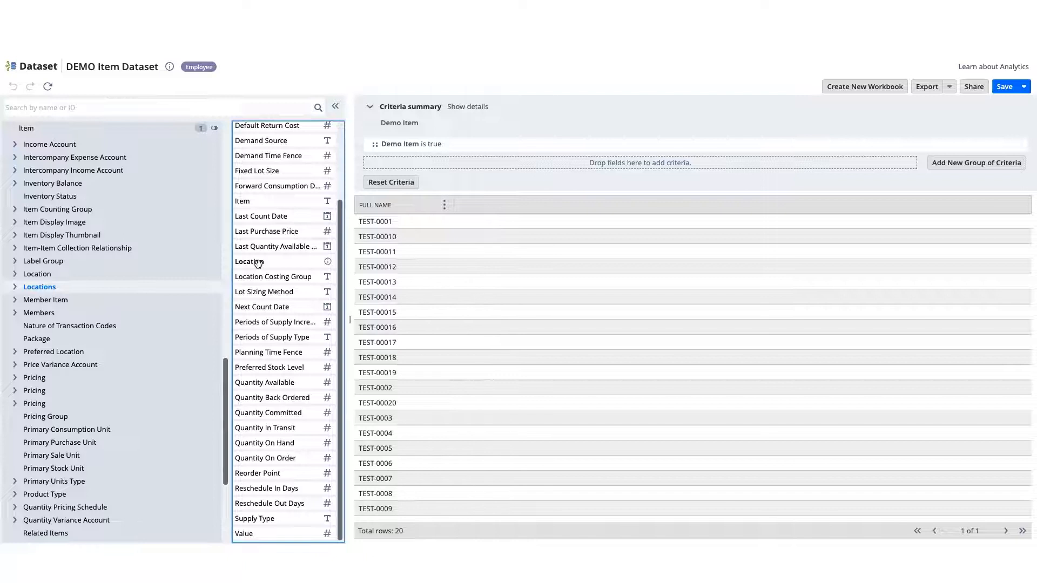
{"action": "left_click_drag", "start_coordinate": [258, 263], "coordinate": [462, 206]}
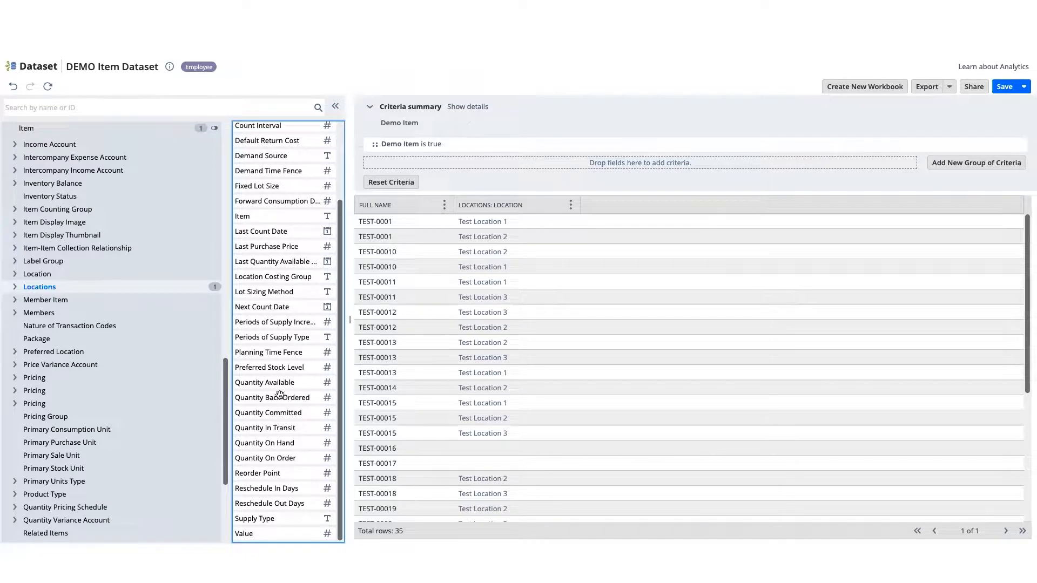
Add the Locations Quantity On Order field as the last column and rename it On Order.
{"action": "left_click_drag", "start_coordinate": [286, 458], "coordinate": [598, 205]}
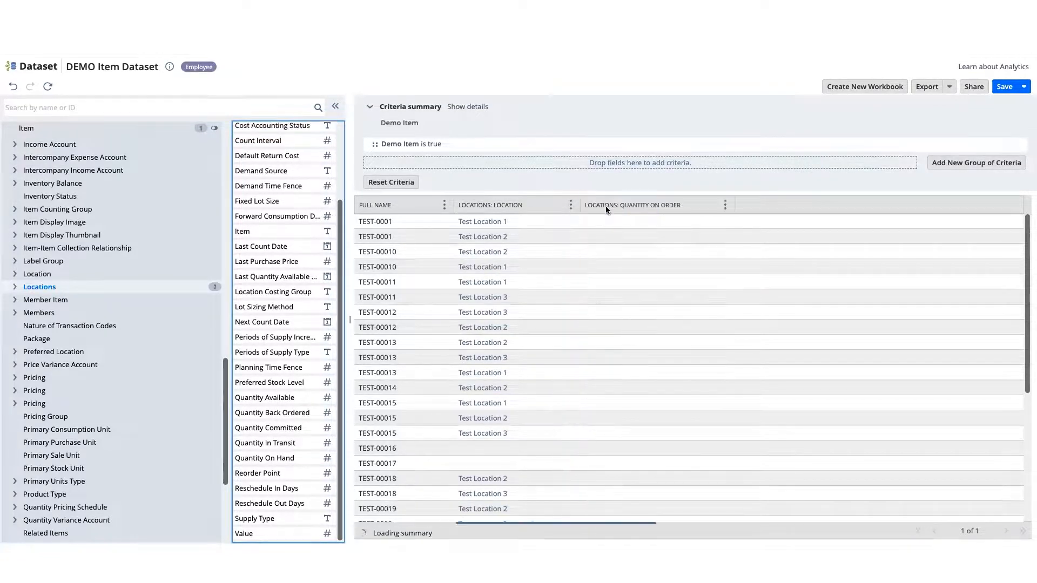
{"action": "left_click_drag", "start_coordinate": [729, 208], "coordinate": [689, 205]}
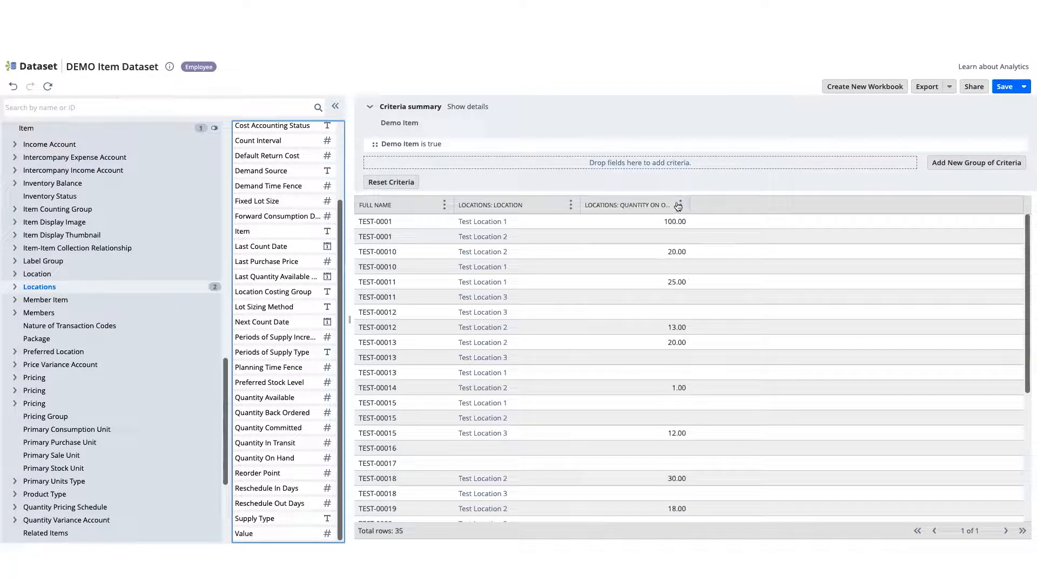
{"action": "left_click", "coordinate": [678, 205]}
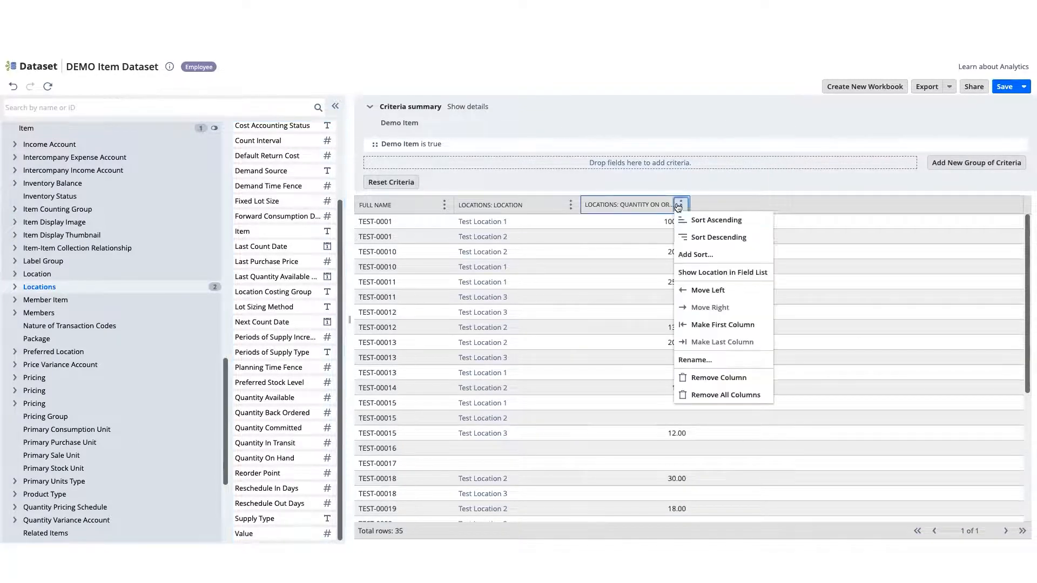
{"action": "left_click", "coordinate": [711, 359]}
{"action": "type", "text": "On Order"}
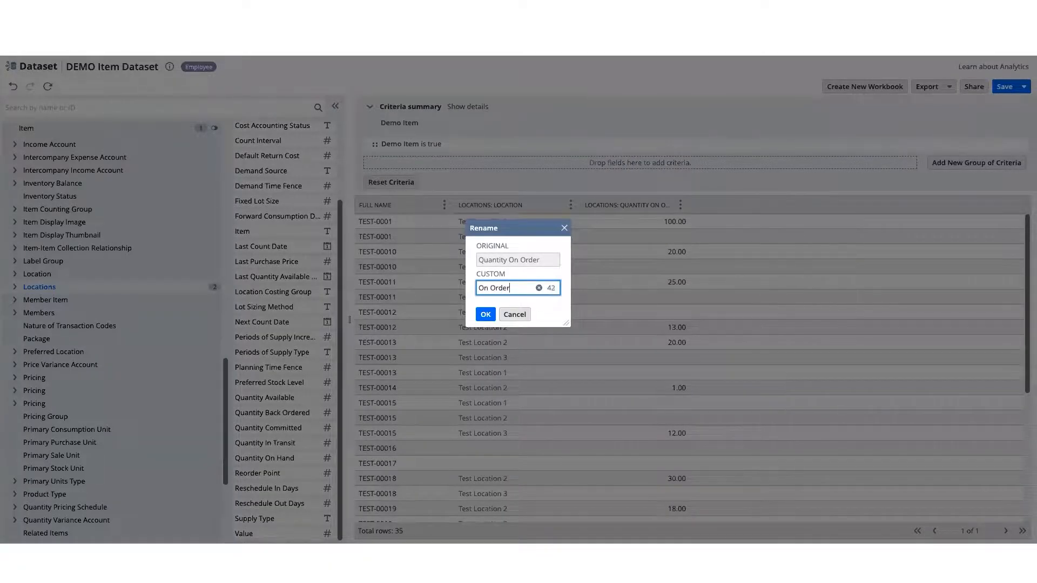
{"action": "key", "text": "Return"}
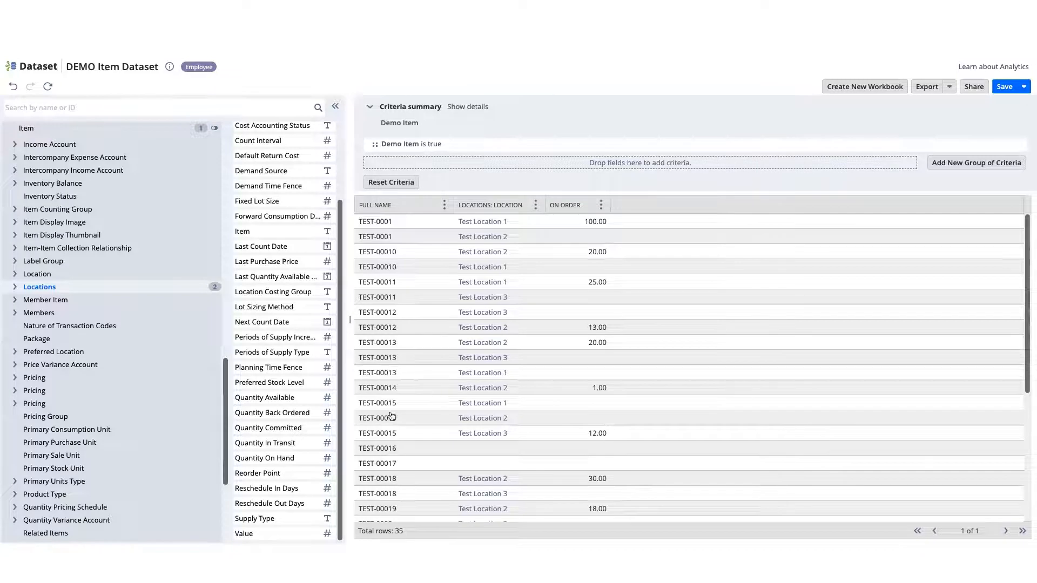
Start a new formula field in the dataset.
{"action": "left_click_drag", "start_coordinate": [225, 430], "coordinate": [222, 127]}
{"action": "left_click", "coordinate": [31, 129]}
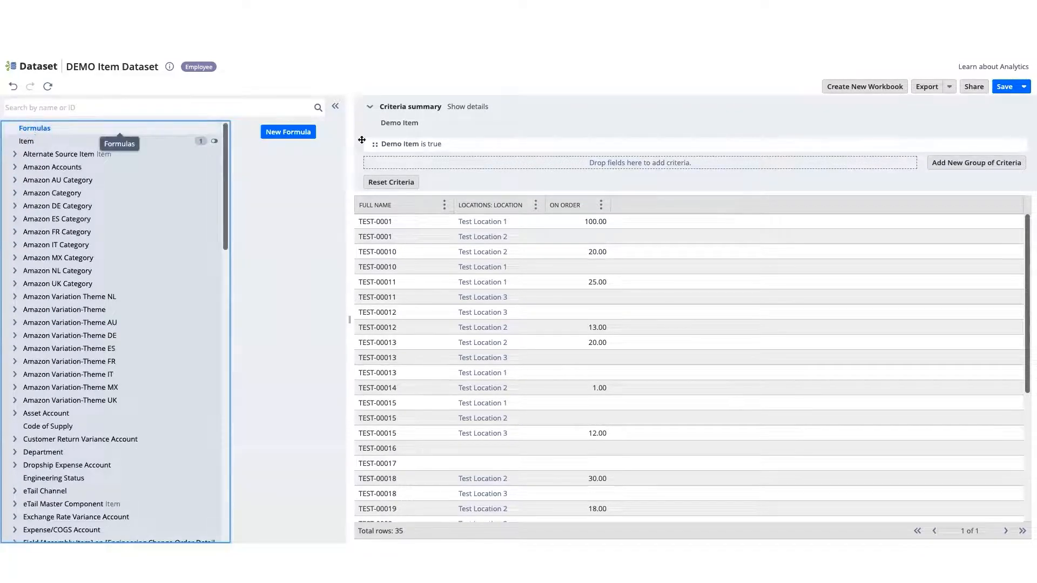
{"action": "left_click", "coordinate": [291, 133]}
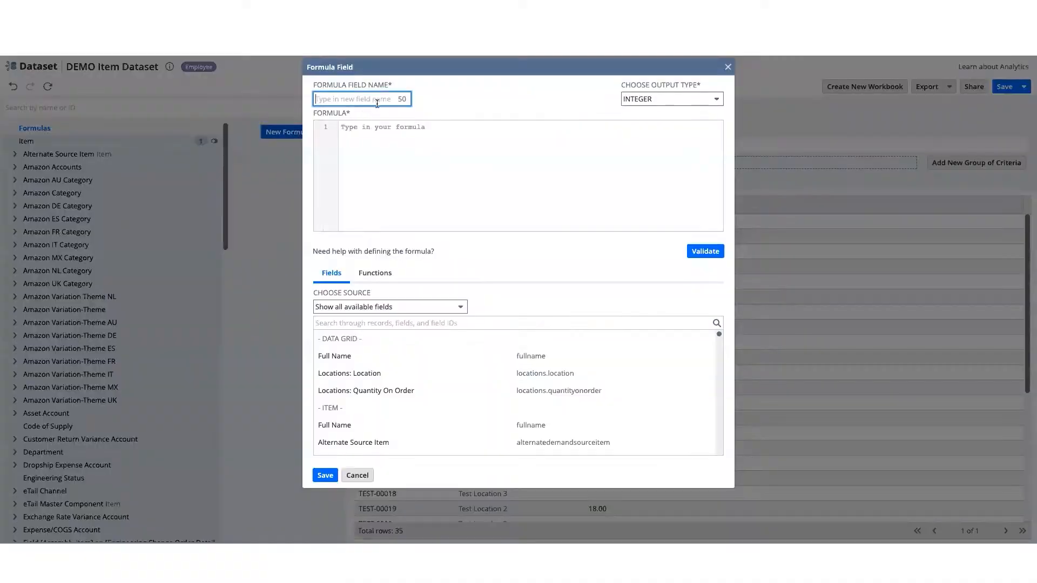
{"action": "type", "text": "Quanti"}
{"action": "key", "text": "BackSpace"}
{"action": "key", "text": "BackSpace"}
{"action": "key", "text": "BackSpace"}
{"action": "key", "text": "BackSpace"}
{"action": "key", "text": "BackSpace"}
{"action": "key", "text": "BackSpace"}
{"action": "key", "text": "BackSpace"}
{"action": "key", "text": "BackSpace"}
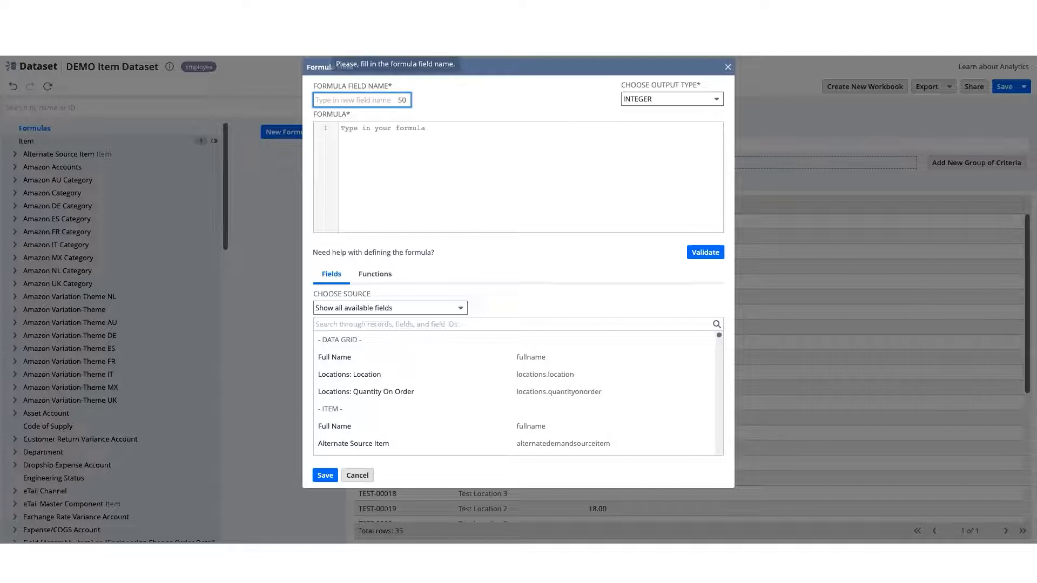
Name the formula field Available Today and insert the Quantity Available field from the Locations source into its formula.
{"action": "type", "text": "Available Today"}
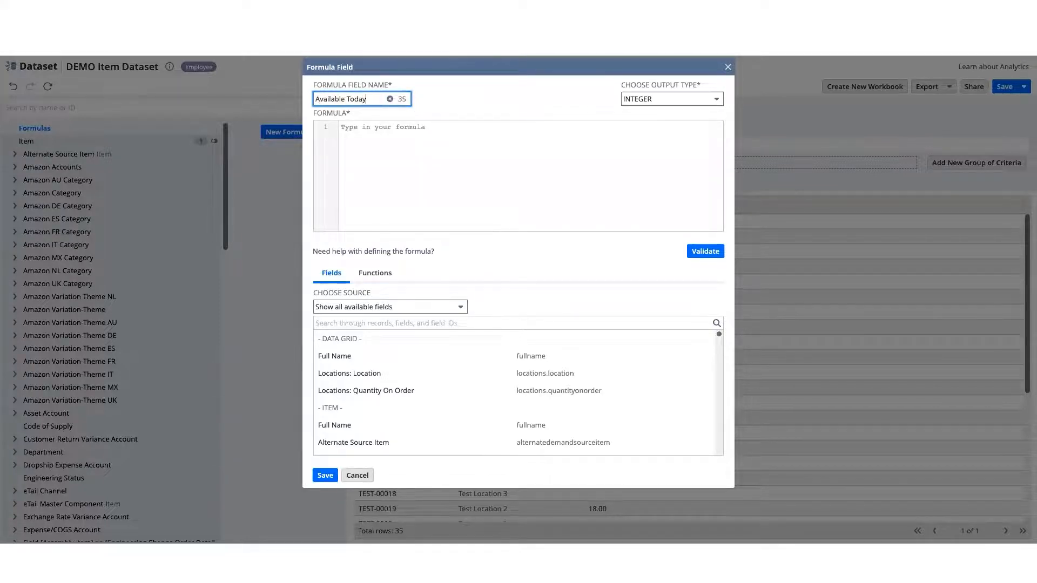
{"action": "left_click", "coordinate": [401, 145]}
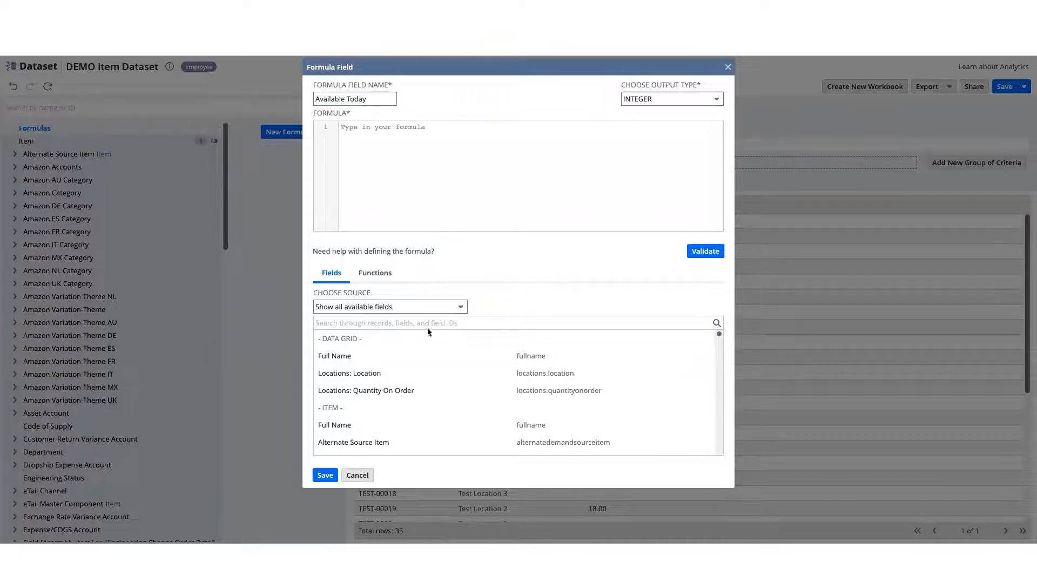
{"action": "left_click", "coordinate": [407, 323]}
{"action": "type", "text": "available"}
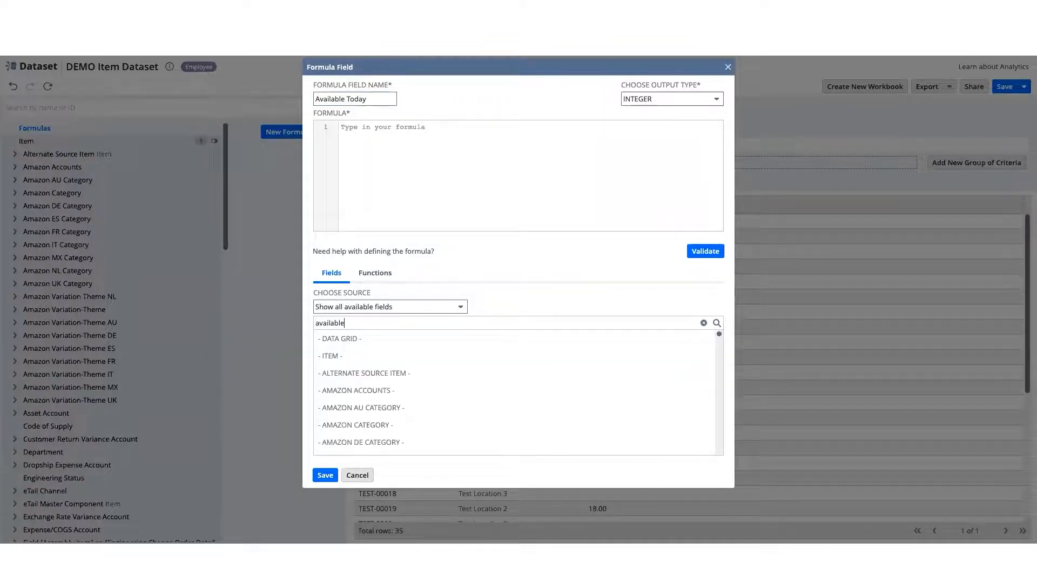
{"action": "scroll", "coordinate": [366, 395], "scroll_direction": "down", "scroll_amount": 20}
{"action": "left_click", "coordinate": [398, 308]}
{"action": "type", "text": "l"}
{"action": "key", "text": "BackSpace"}
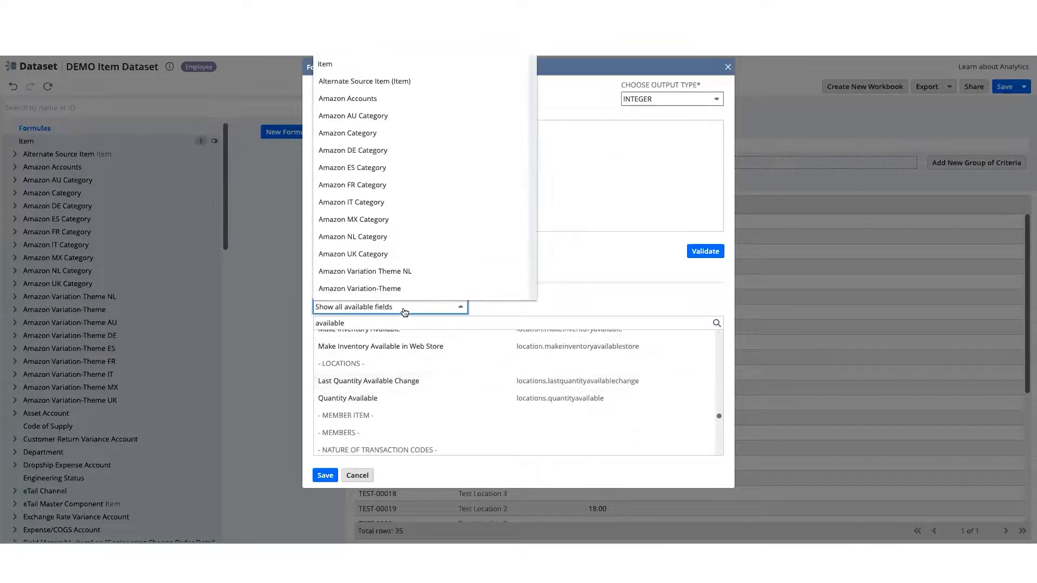
{"action": "type", "text": "lo"}
{"action": "key", "text": "Tab"}
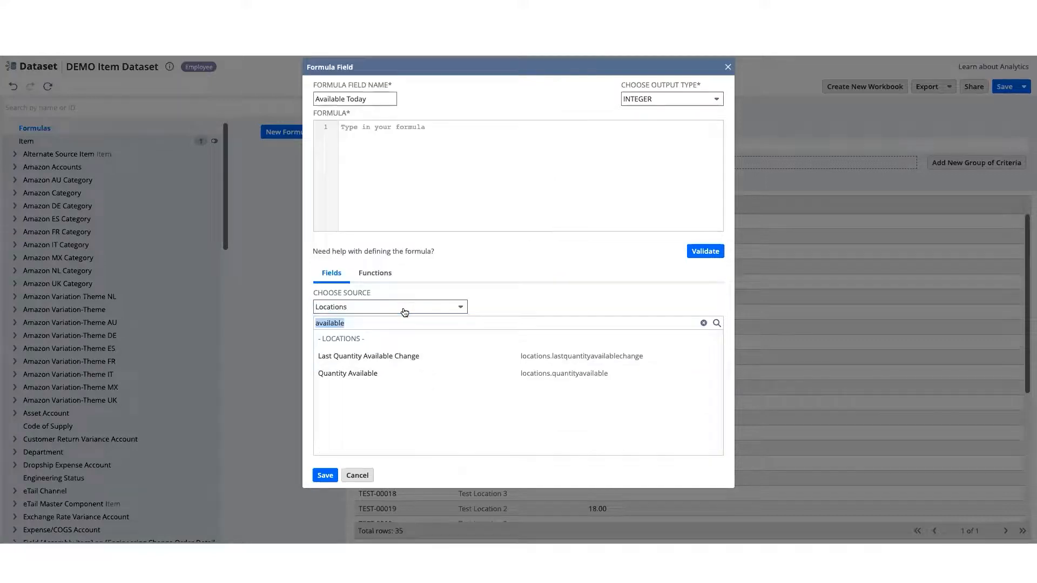
{"action": "left_click", "coordinate": [346, 374]}
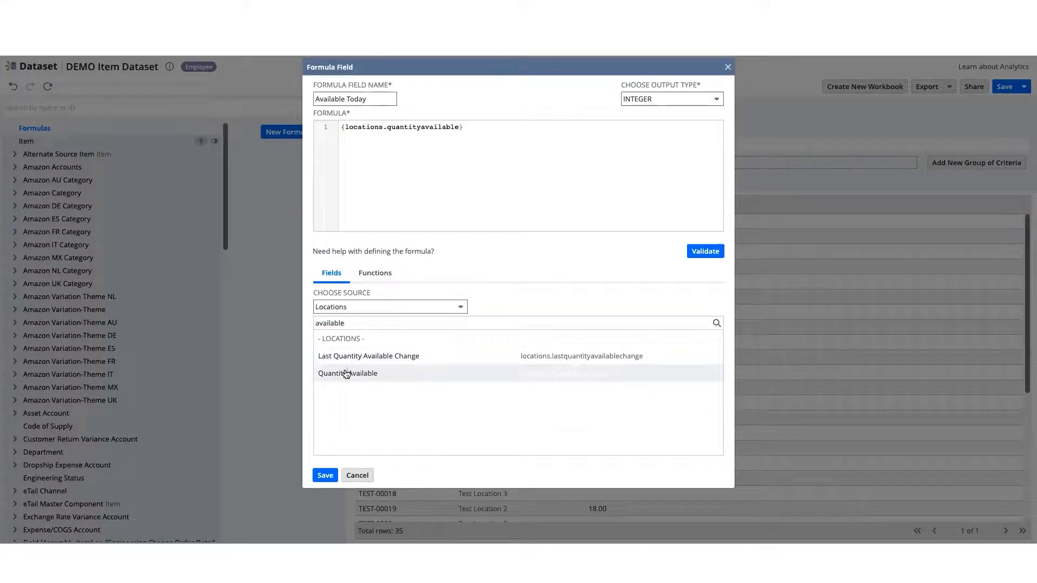
Search the Locations fields for "back order" and insert Quantity Back Ordered into the formula.
{"action": "double_click", "coordinate": [335, 323]}
{"action": "type", "text": "back order"}
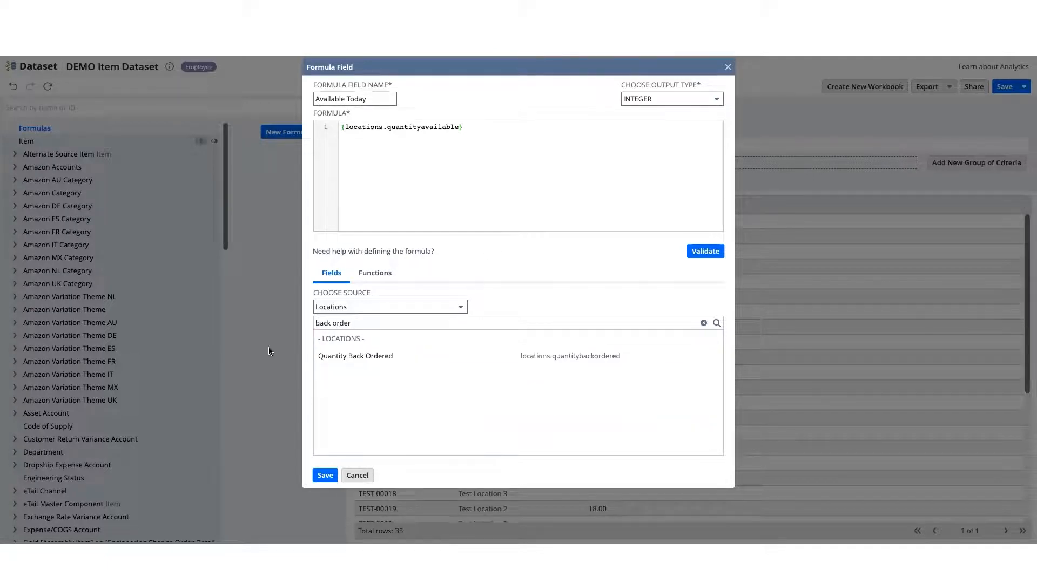
{"action": "double_click", "coordinate": [340, 356]}
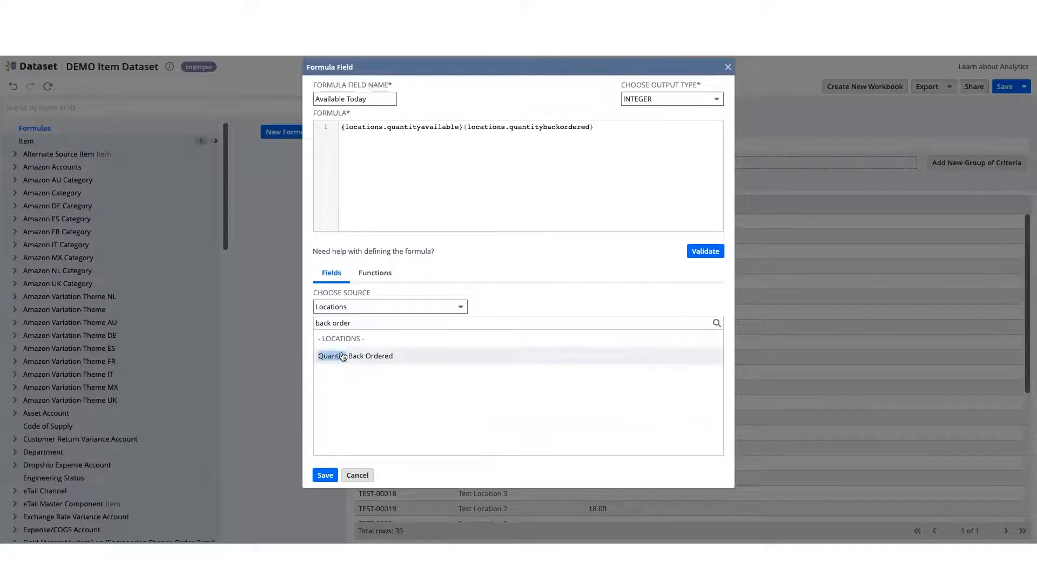
Build the formula's first condition as case when {locations.quantityavailable} > 0 then {locations.quantityavailable}, ahead of the back-ordered field.
{"action": "left_click", "coordinate": [465, 128]}
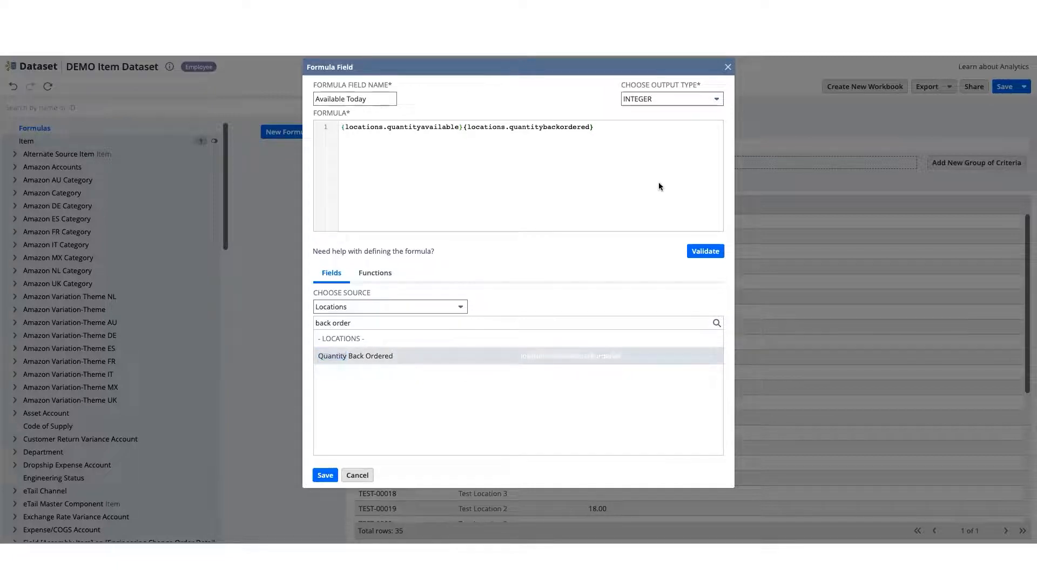
{"action": "type", "text": "case when "}
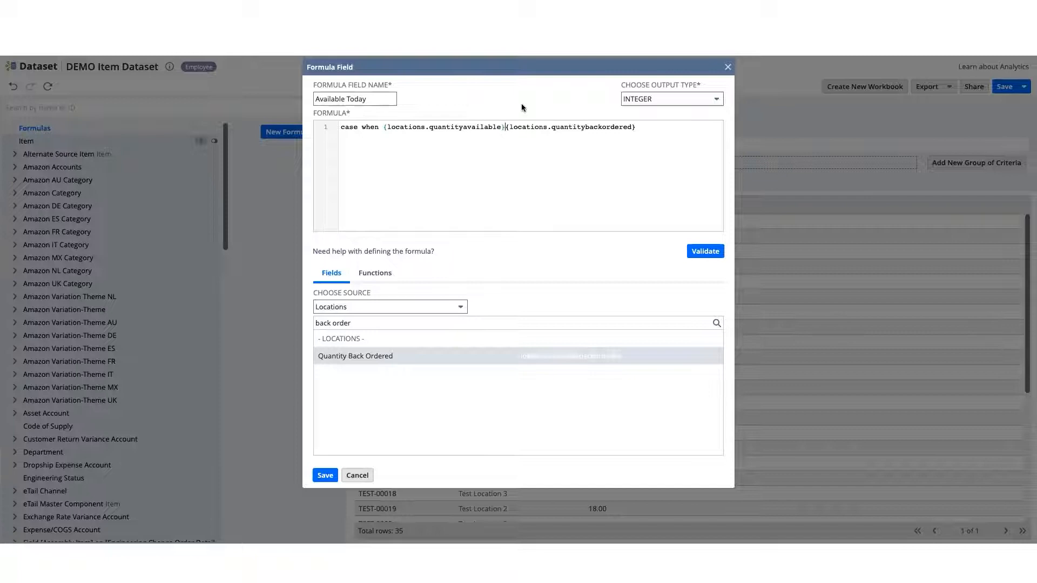
{"action": "type", "text": " > 0 then"}
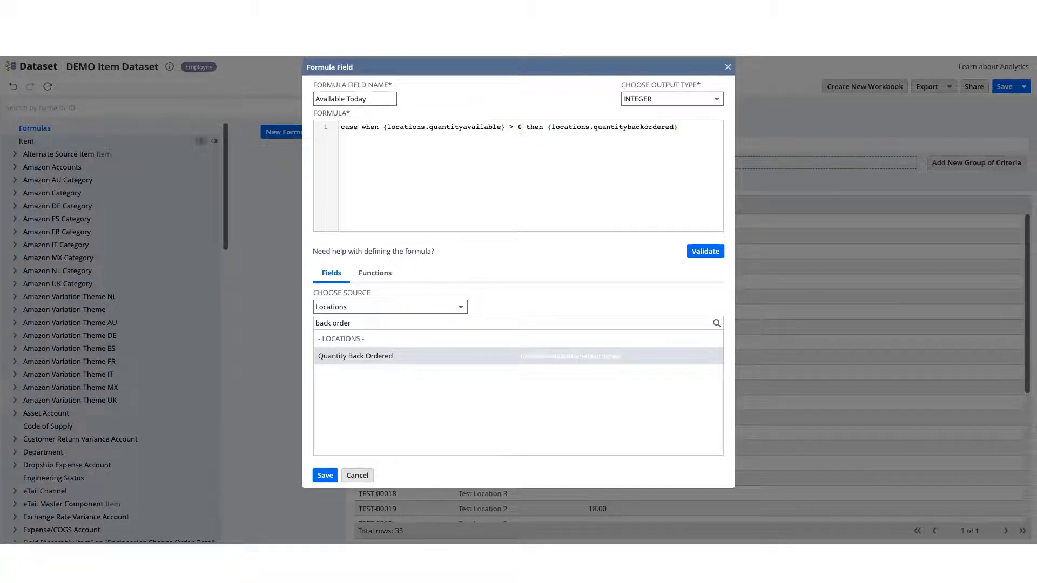
{"action": "double_click", "coordinate": [498, 127]}
{"action": "key", "text": "ctrl+c"}
{"action": "left_click", "coordinate": [545, 126]}
{"action": "key", "text": "ctrl+v"}
Complete the second condition as case when {locations.quantitybackordered} > 0 then -1 * {locations.quantitybackordered} else 0, and set the output type to FLOAT.
{"action": "type", "text": "else case when "}
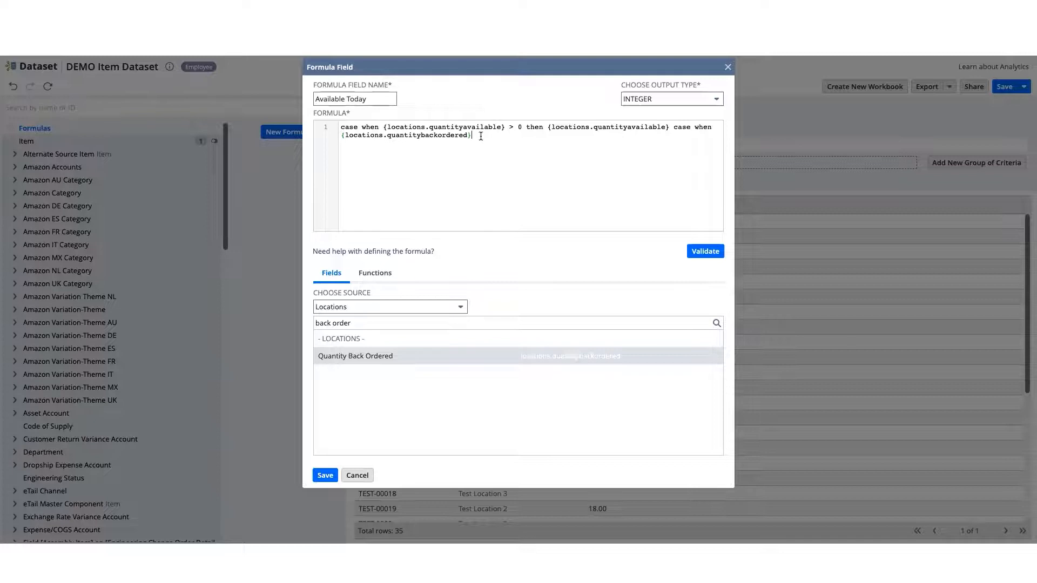
{"action": "type", "text": " > 0 then -1 *"}
{"action": "double_click", "coordinate": [551, 356]}
{"action": "type", "text": "else 0"}
{"action": "left_click", "coordinate": [669, 98]}
{"action": "left_click", "coordinate": [642, 201]}
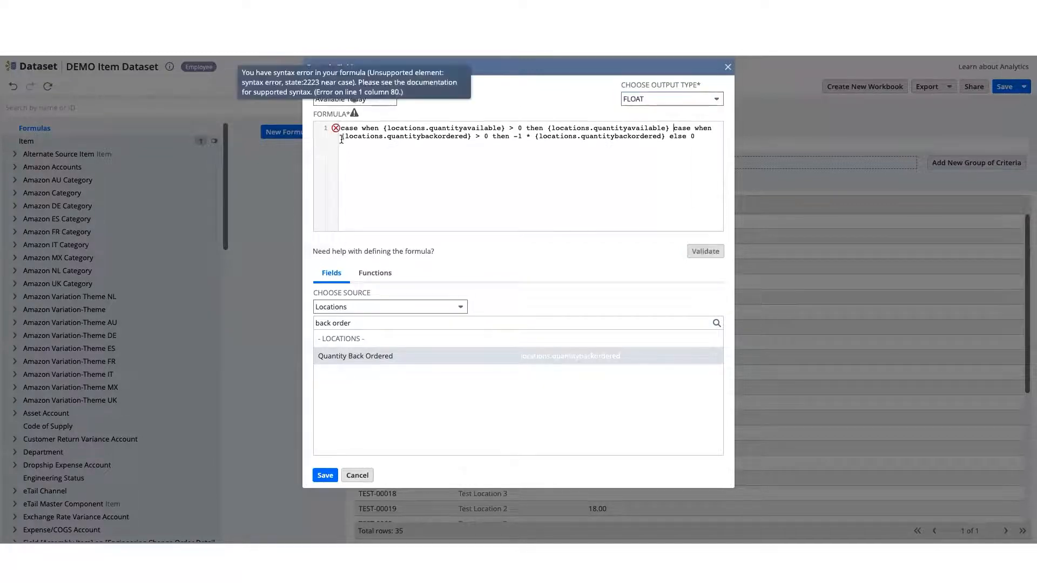
Remove the second case keyword and break the formula into separate lines for case, each when, and the first then.
{"action": "left_click", "coordinate": [525, 128]}
{"action": "key", "text": "Return"}
{"action": "left_click", "coordinate": [512, 135]}
{"action": "key", "text": "BackSpace"}
{"action": "key", "text": "BackSpace"}
{"action": "key", "text": "BackSpace"}
{"action": "key", "text": "BackSpace"}
{"action": "key", "text": "BackSpace"}
{"action": "key", "text": "Return"}
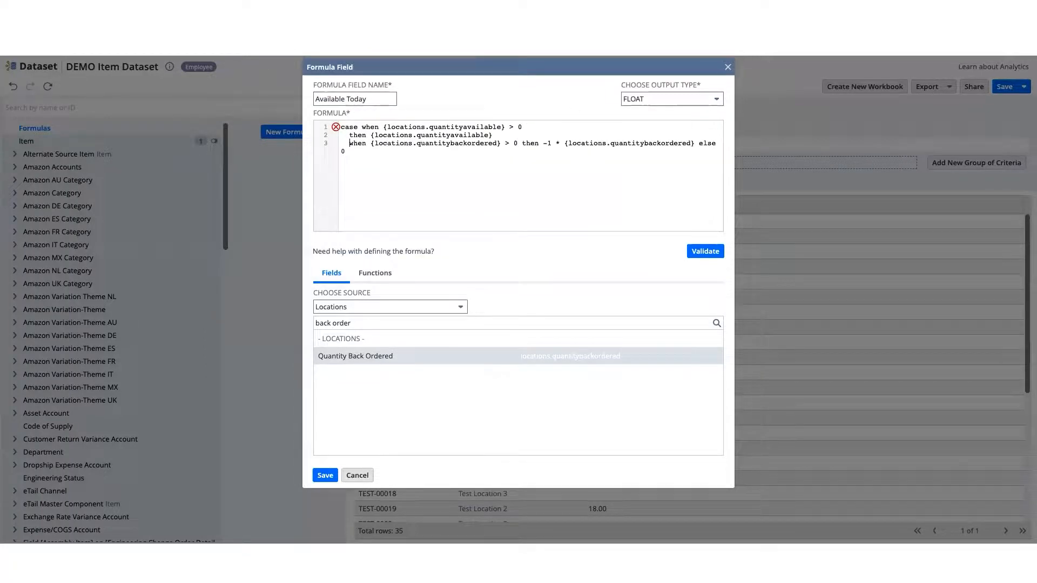
{"action": "key", "text": "BackSpace"}
{"action": "key", "text": "BackSpace"}
{"action": "left_click", "coordinate": [361, 127]}
{"action": "key", "text": "Return"}
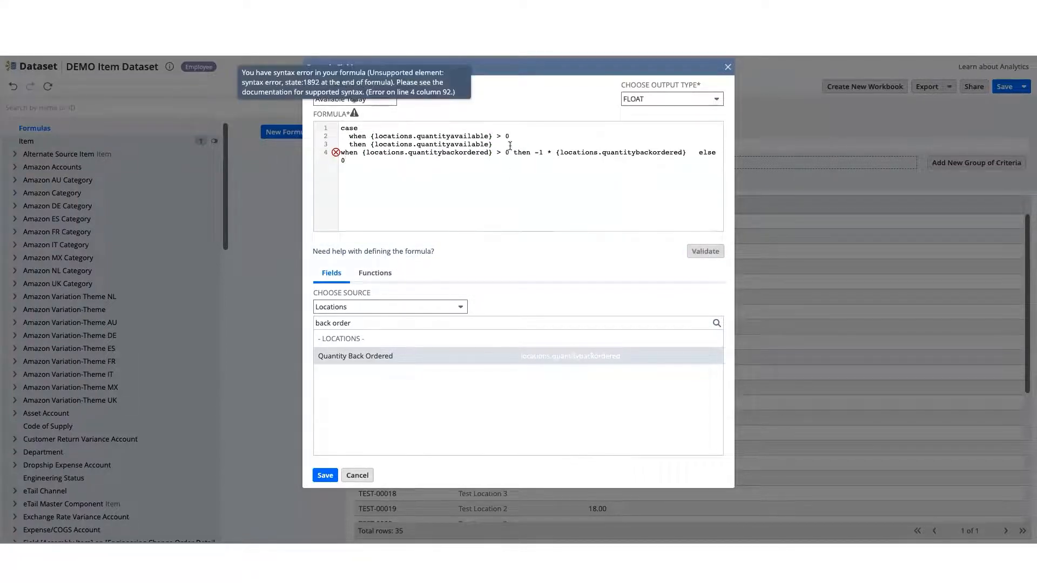
Close the formula with end on its own line, validate and save it, and add Available Today as a column after On Order.
{"action": "left_click", "coordinate": [412, 165]}
{"action": "key", "text": "Return"}
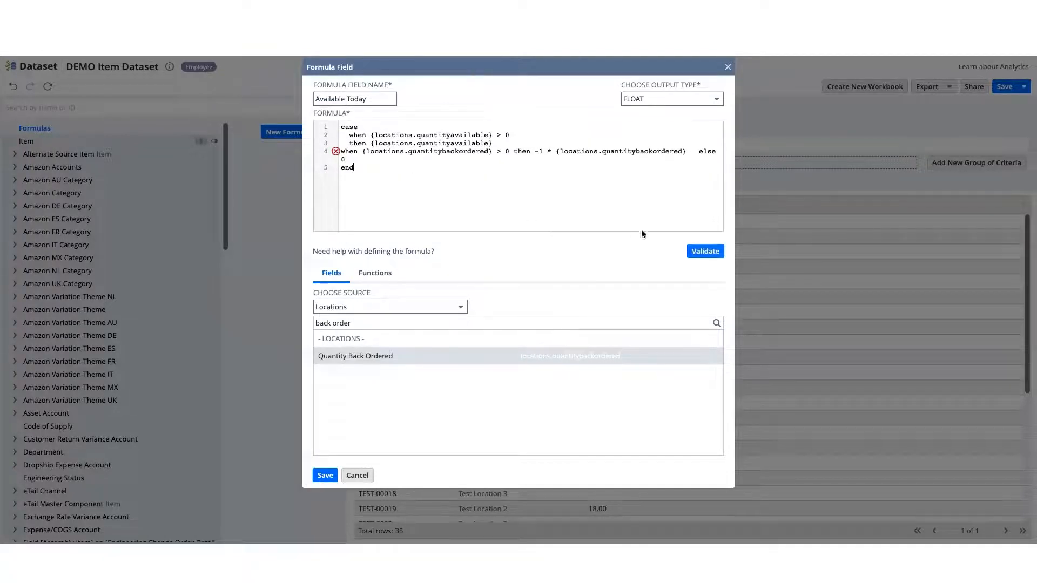
{"action": "left_click", "coordinate": [706, 251]}
{"action": "left_click", "coordinate": [325, 475]}
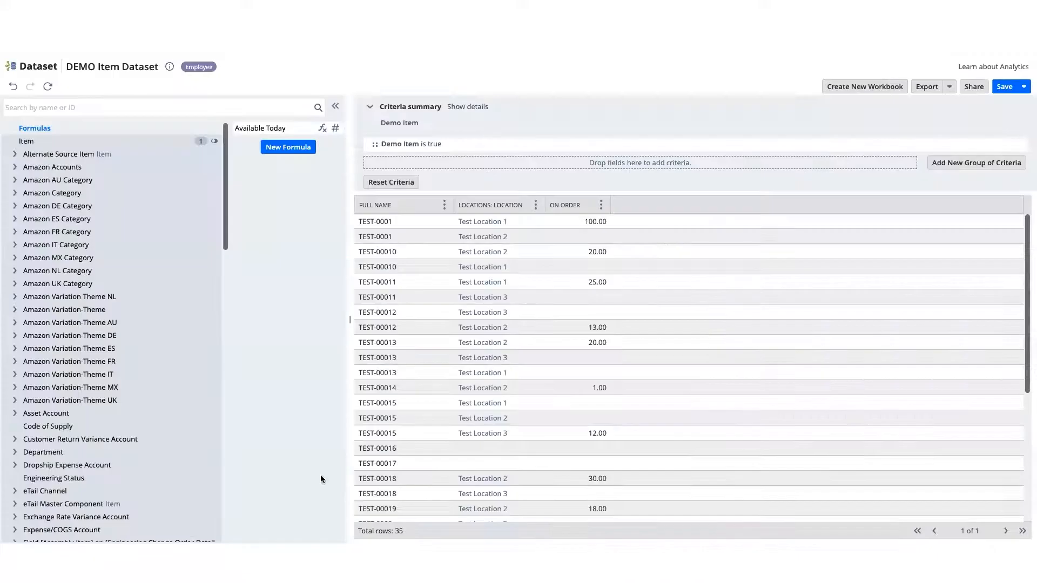
{"action": "mouse_move", "coordinate": [273, 128]}
{"action": "left_mouse_down"}
{"action": "mouse_move", "coordinate": [340, 170]}
{"action": "mouse_move", "coordinate": [610, 196]}
{"action": "mouse_move", "coordinate": [621, 206]}
{"action": "left_mouse_up"}
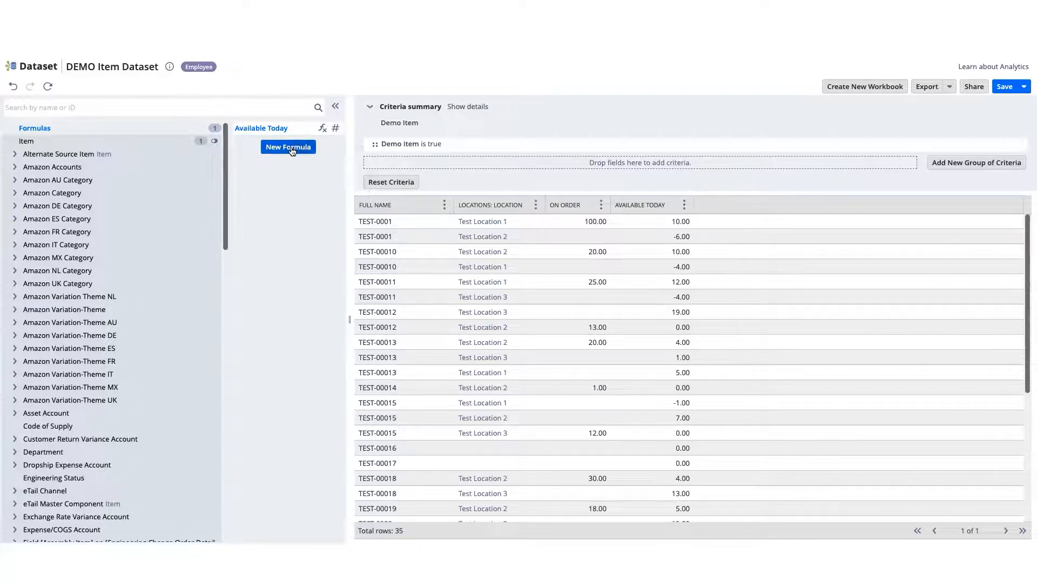
Copy the entire formula text of the Available Today field and close the field unchanged.
{"action": "left_click", "coordinate": [323, 129]}
{"action": "left_click_drag", "start_coordinate": [355, 169], "coordinate": [332, 128]}
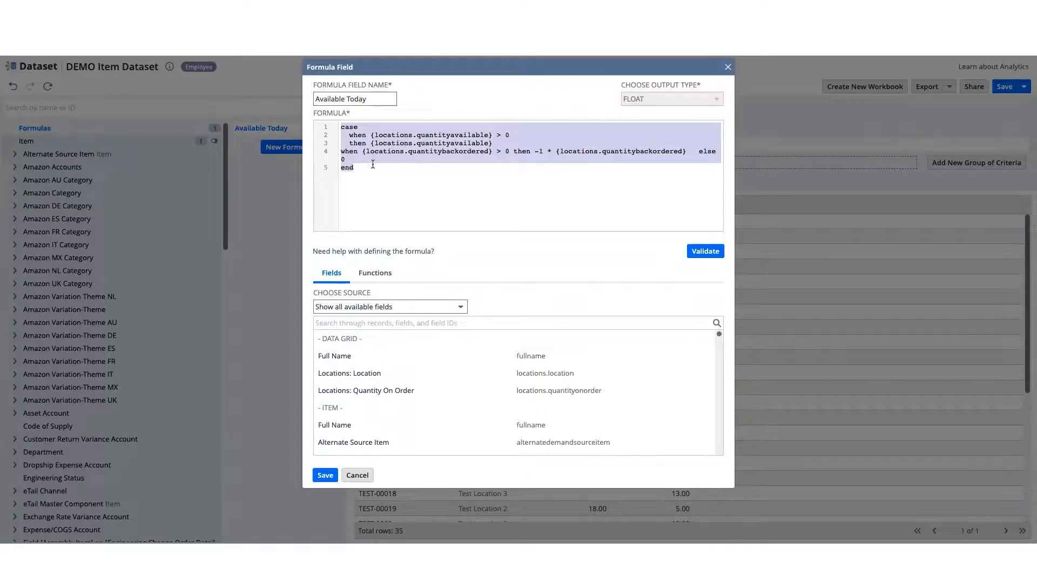
{"action": "left_click", "coordinate": [728, 67]}
Create a FLOAT formula field named 2/25/2022 from the copied formula and add it as a column after Available Today.
{"action": "left_click", "coordinate": [304, 148]}
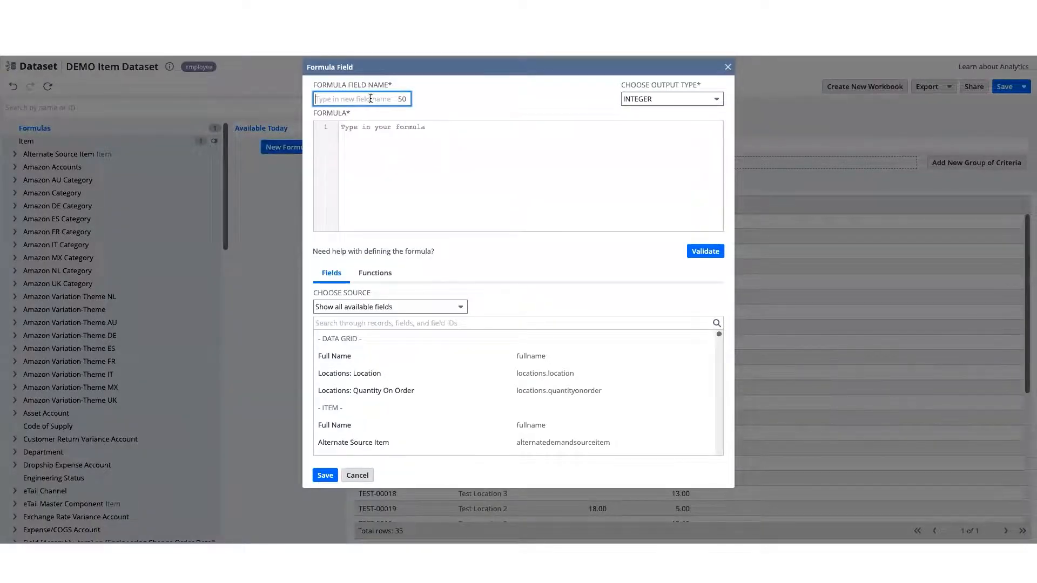
{"action": "type", "text": "2/25/20"}
{"action": "left_click", "coordinate": [359, 190]}
{"action": "key", "text": "ctrl+v"}
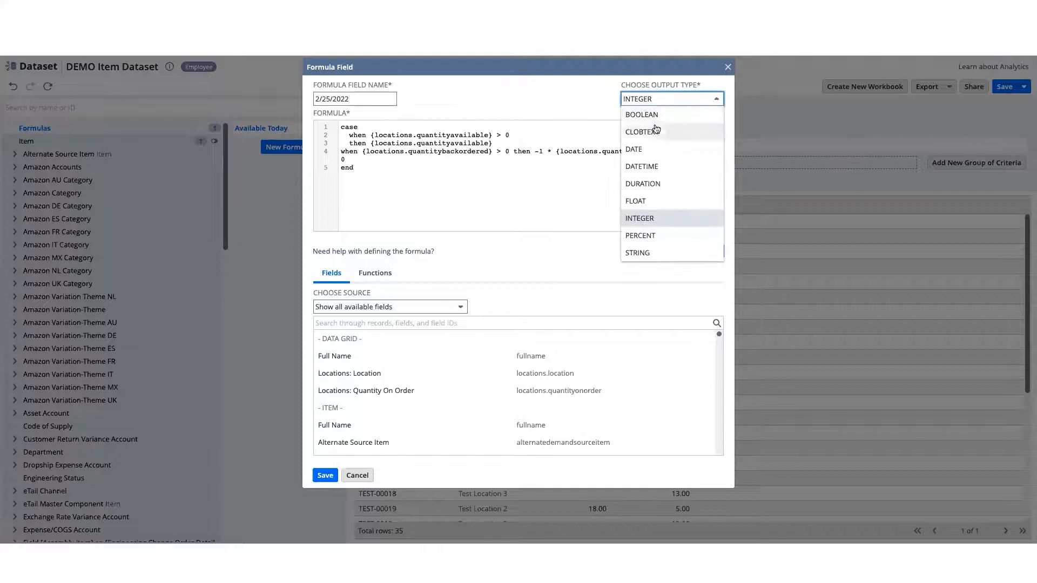
{"action": "left_click", "coordinate": [637, 201]}
{"action": "left_click", "coordinate": [703, 252]}
{"action": "left_click", "coordinate": [325, 475]}
{"action": "left_click_drag", "start_coordinate": [265, 143], "coordinate": [720, 206]}
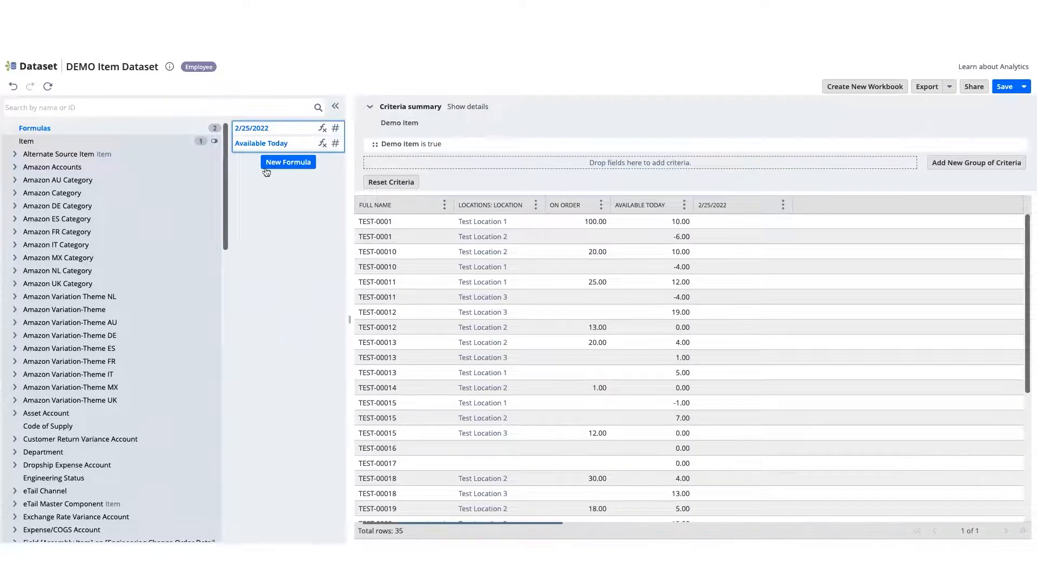
Create formula fields named 3/18/2022 and 3/25/2022 from the copied availability formula and save them.
{"action": "left_click", "coordinate": [287, 163]}
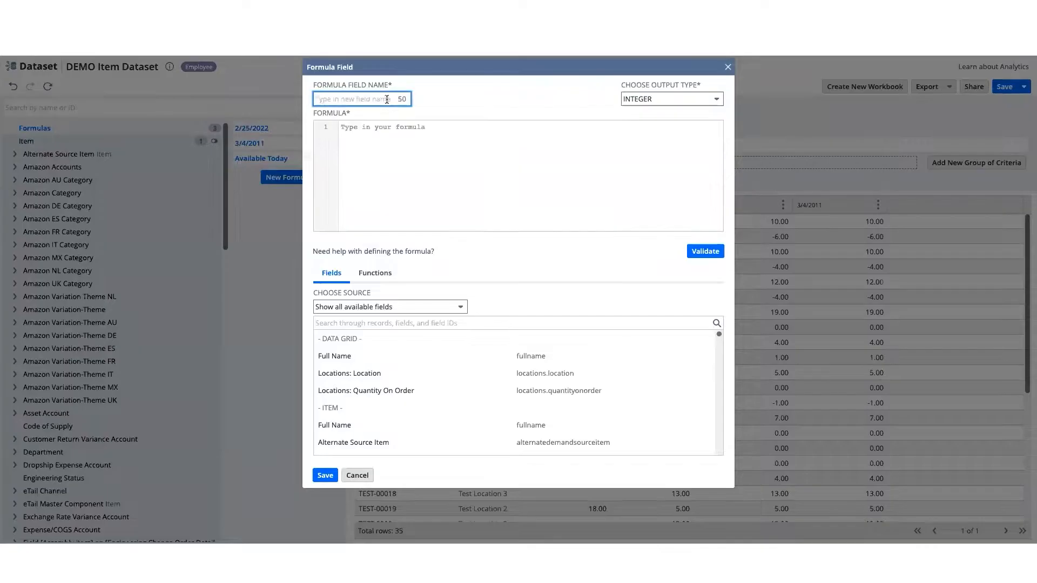
{"action": "type", "text": "3/18/2022"}
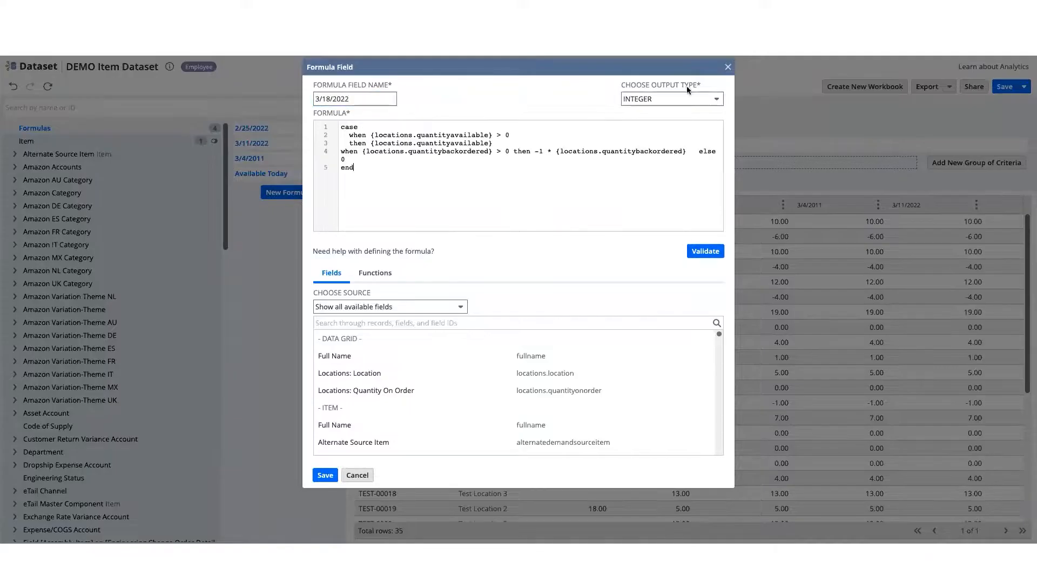
{"action": "left_click", "coordinate": [325, 476]}
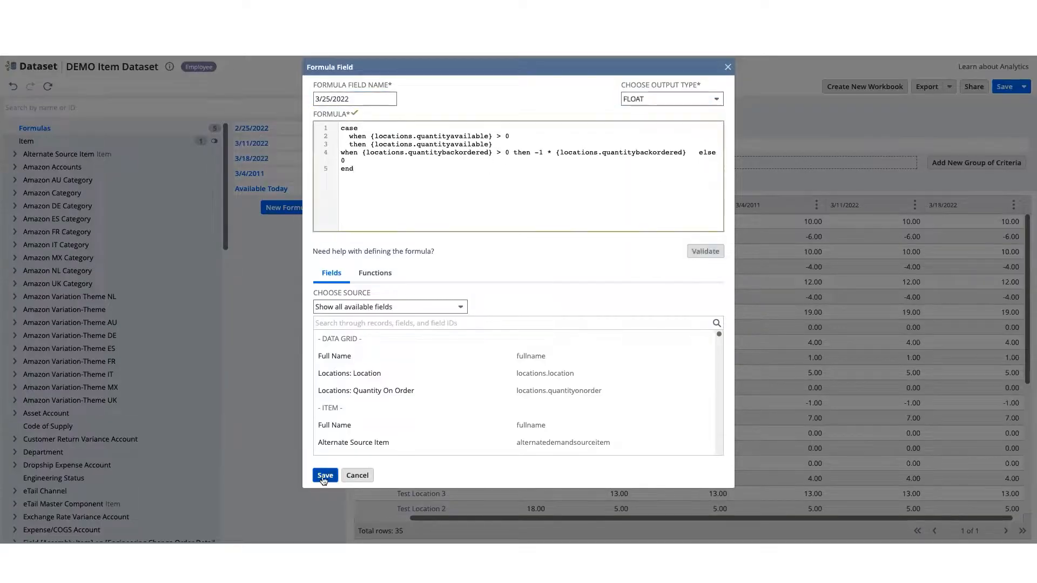
{"action": "left_click", "coordinate": [325, 475]}
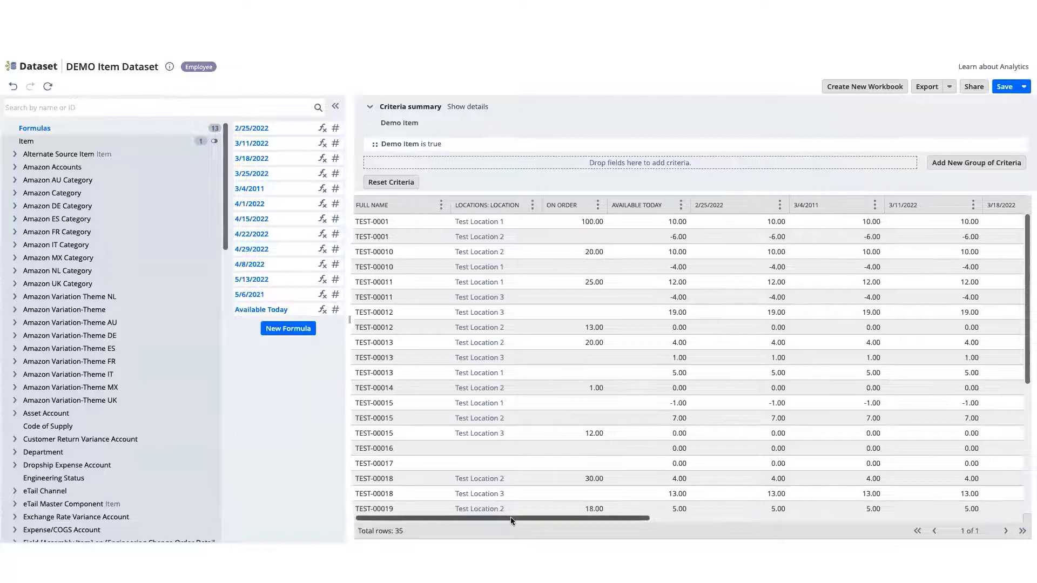
Collapse the field list, review the date columns across the full grid, and save the DEMO Item Dataset.
{"action": "left_click_drag", "start_coordinate": [510, 518], "coordinate": [875, 518]}
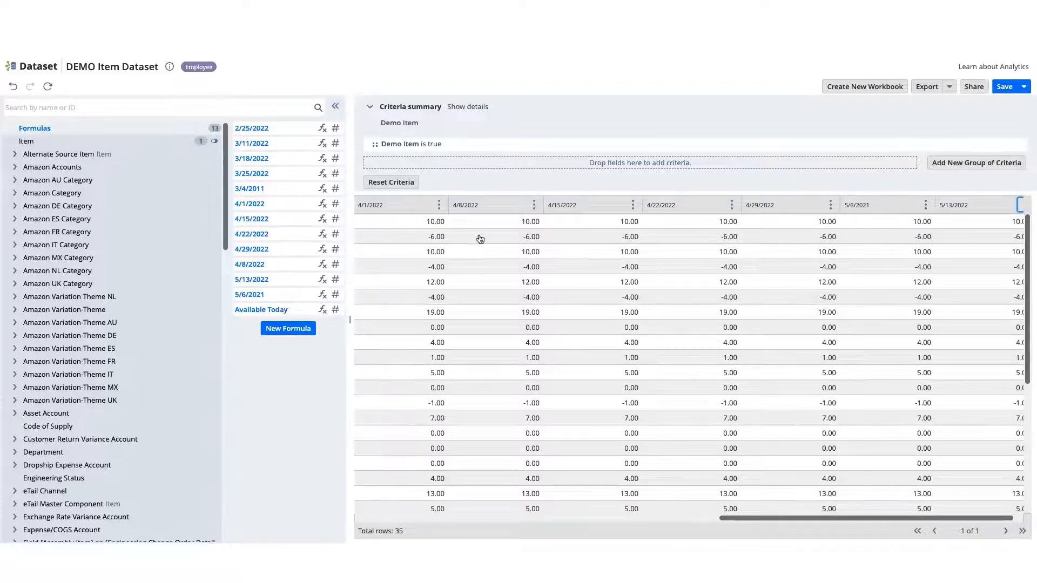
{"action": "left_click", "coordinate": [335, 106]}
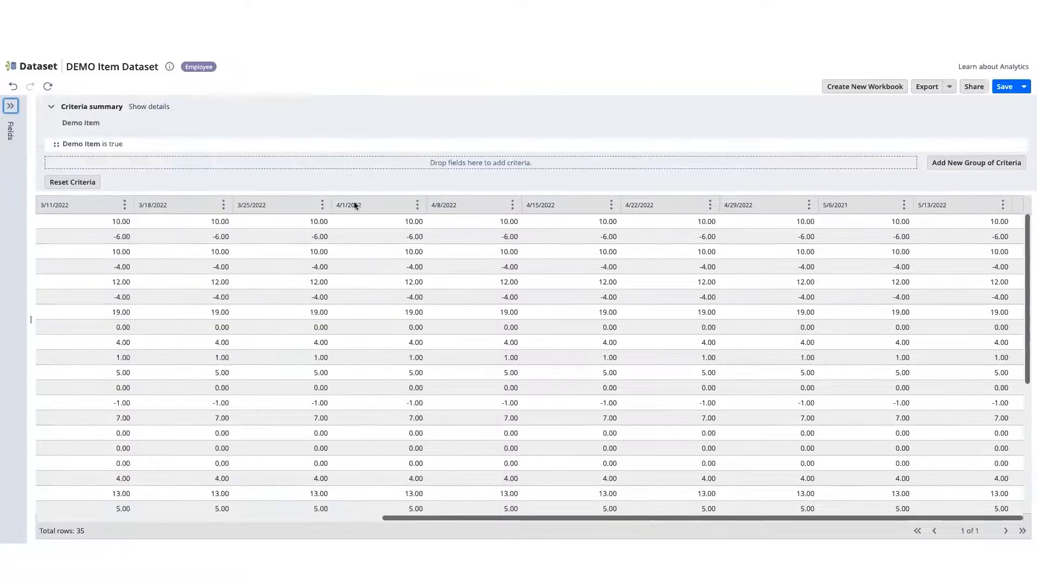
{"action": "left_click_drag", "start_coordinate": [530, 517], "coordinate": [169, 494]}
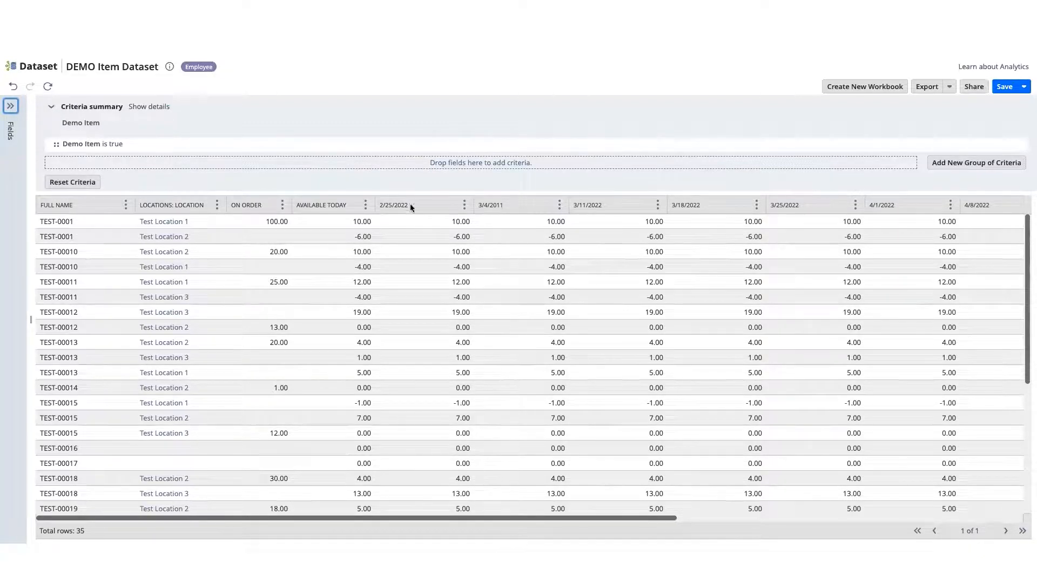
{"action": "left_click_drag", "start_coordinate": [588, 517], "coordinate": [391, 498]}
{"action": "left_click", "coordinate": [1003, 88]}
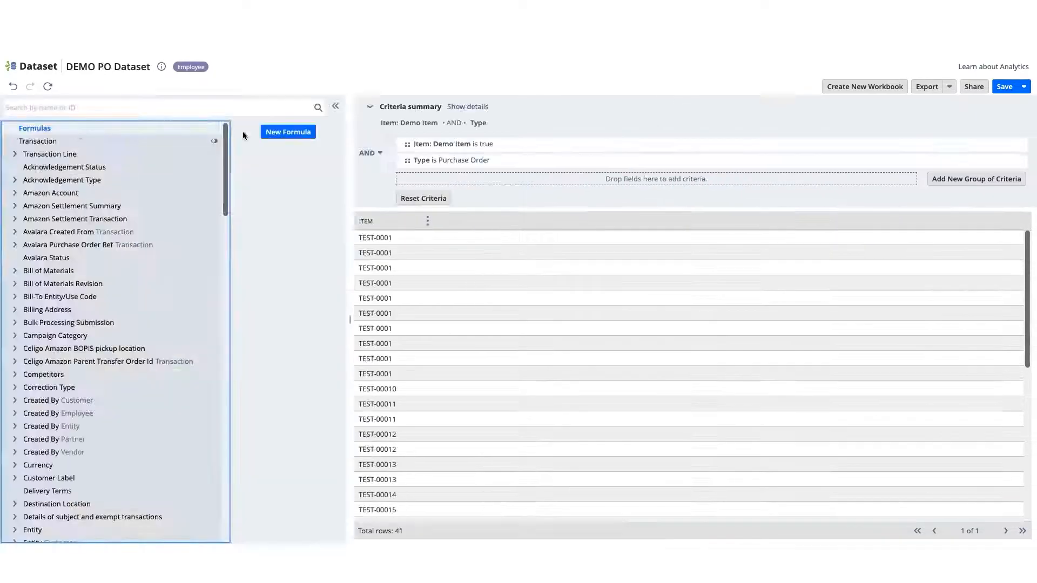
In the DEMO PO Dataset, create a validated FLOAT formula field named Available Today with formula 0 and add it as a column after Item.
{"action": "left_click", "coordinate": [280, 131]}
{"action": "type", "text": "Availa"}
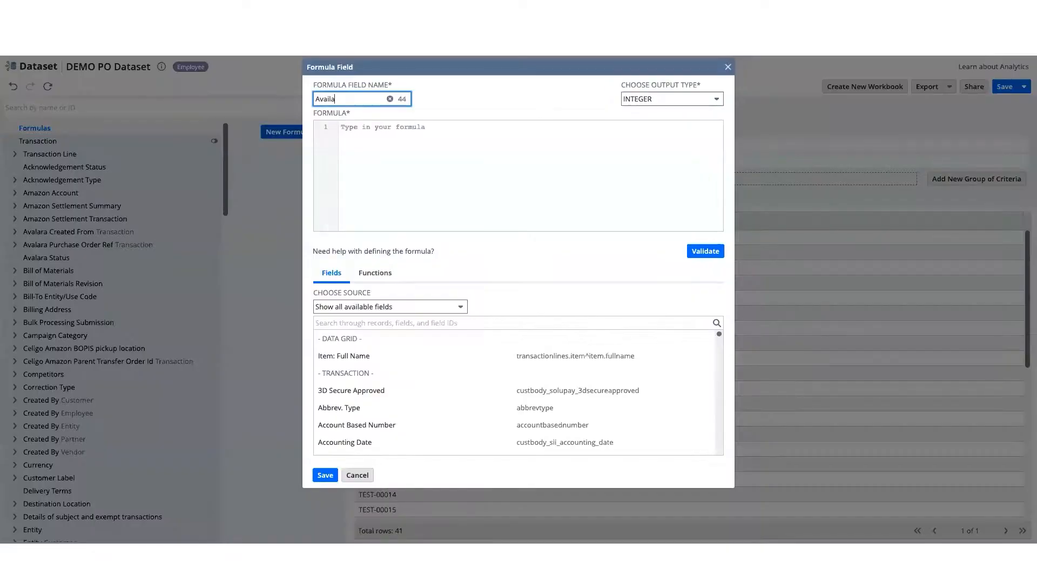
{"action": "type", "text": "ble Today0"}
{"action": "left_click", "coordinate": [671, 98]}
{"action": "left_click", "coordinate": [637, 204]}
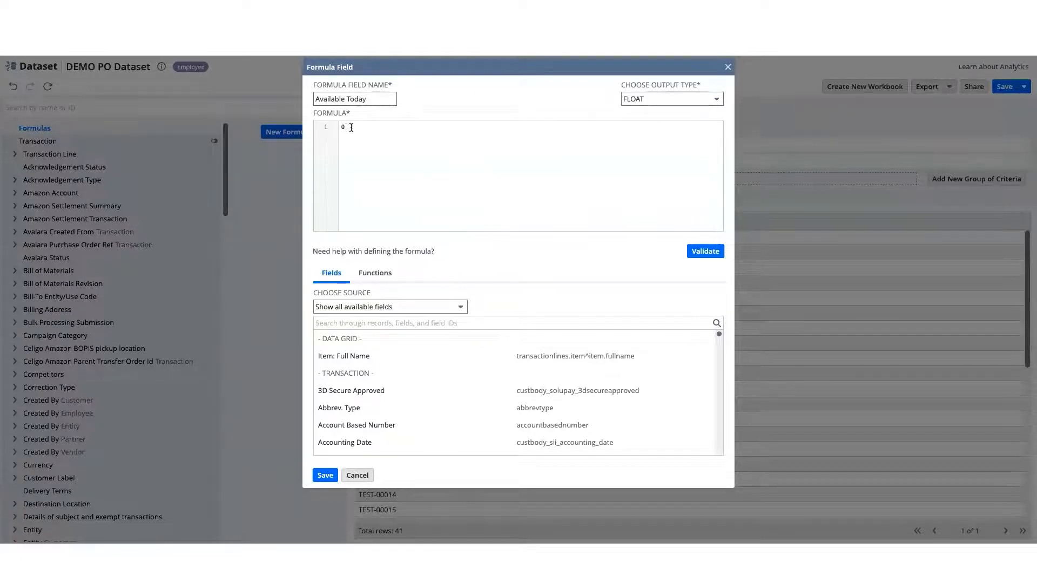
{"action": "left_click_drag", "start_coordinate": [349, 128], "coordinate": [332, 131]}
{"action": "left_click", "coordinate": [705, 250]}
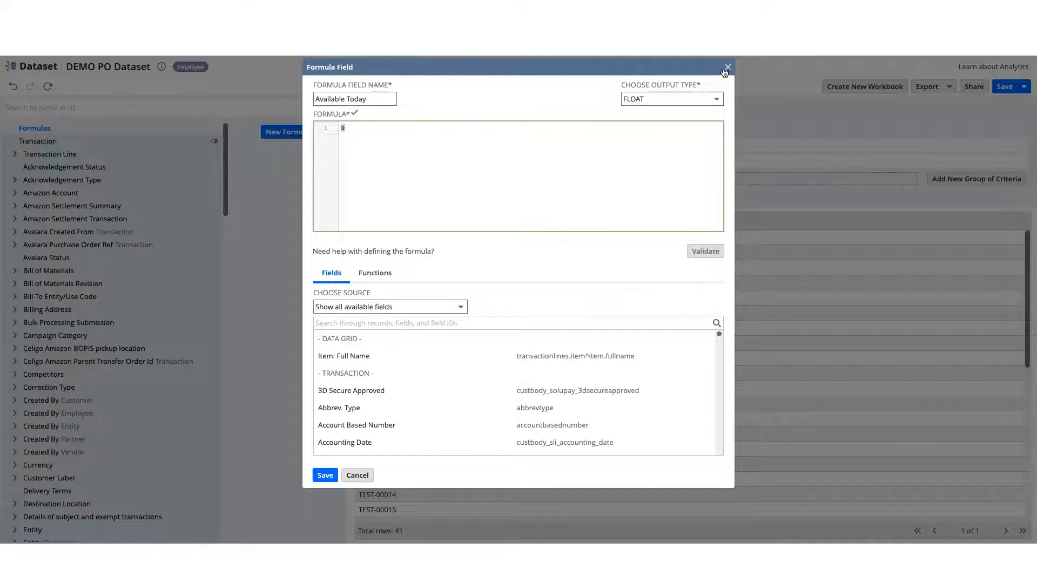
{"action": "left_click", "coordinate": [325, 475]}
{"action": "left_click_drag", "start_coordinate": [270, 128], "coordinate": [454, 221]}
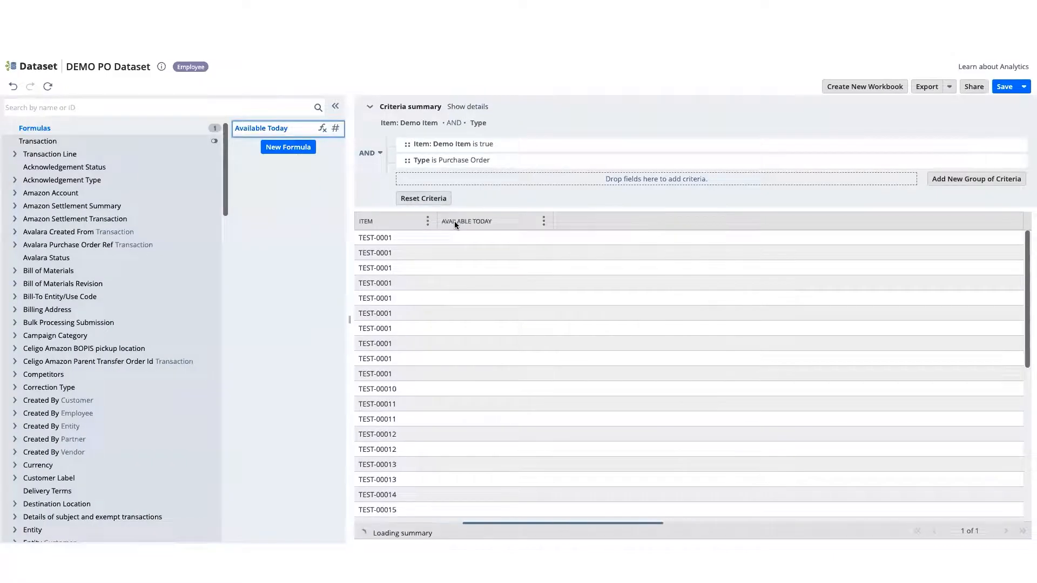
Create a validated FLOAT formula field named On Order with formula 0 and add it as a column after Available Today.
{"action": "left_click", "coordinate": [288, 147]}
{"action": "type", "text": "On Order"}
{"action": "left_click", "coordinate": [383, 139]}
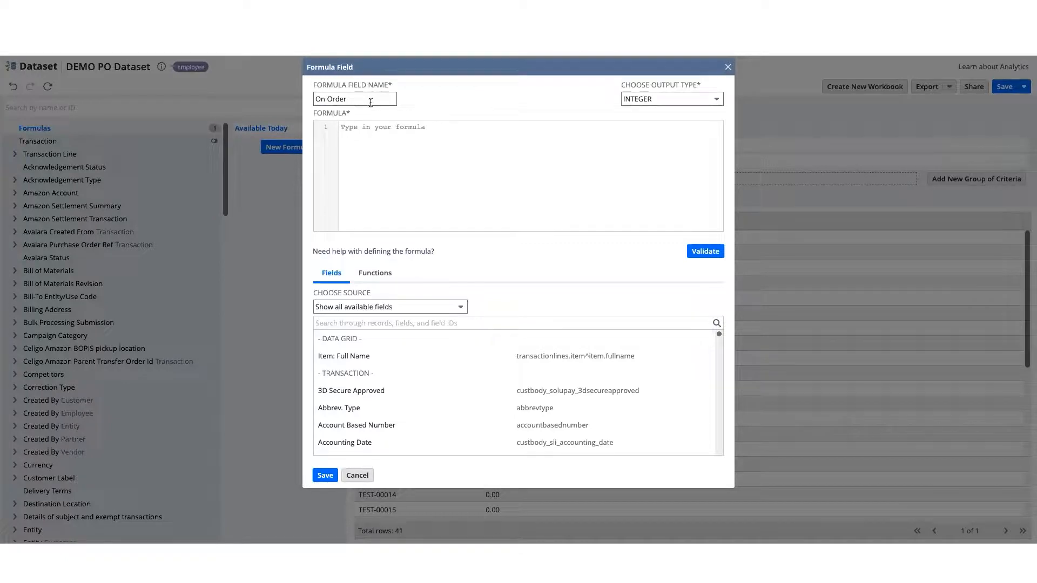
{"action": "left_click", "coordinate": [668, 103]}
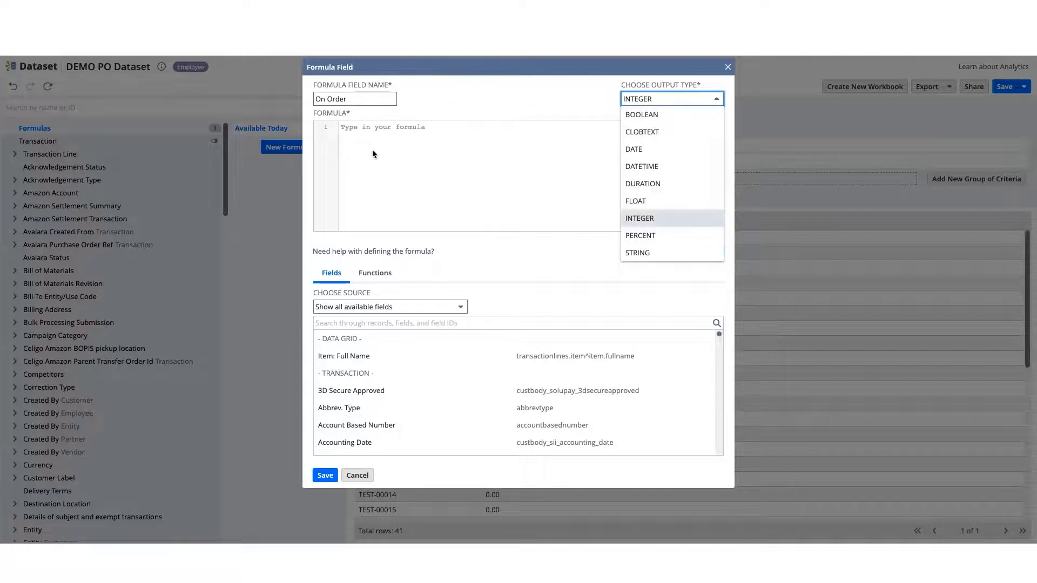
{"action": "left_click", "coordinate": [659, 206]}
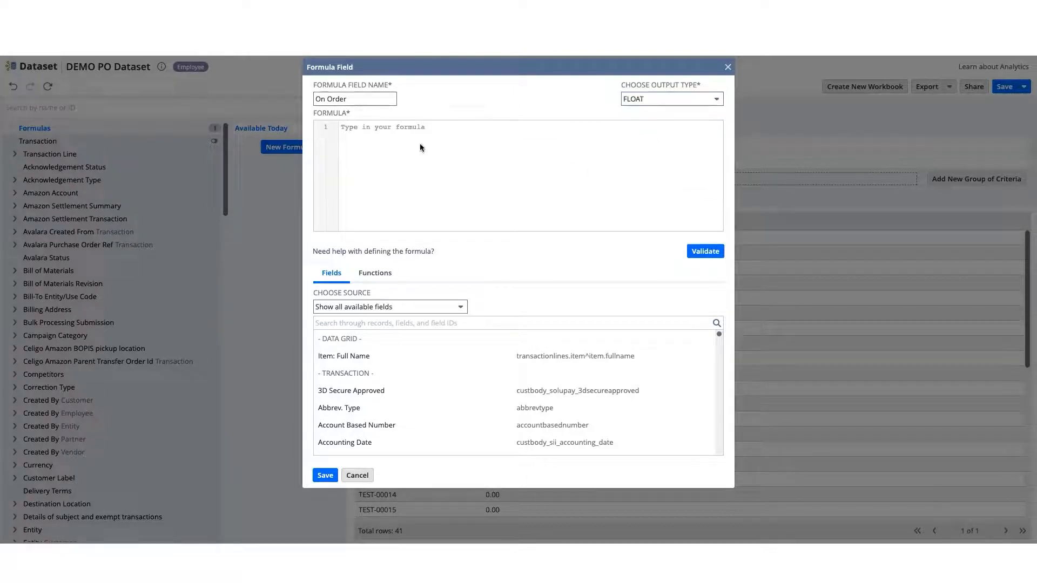
{"action": "type", "text": "0"}
{"action": "left_click", "coordinate": [699, 252]}
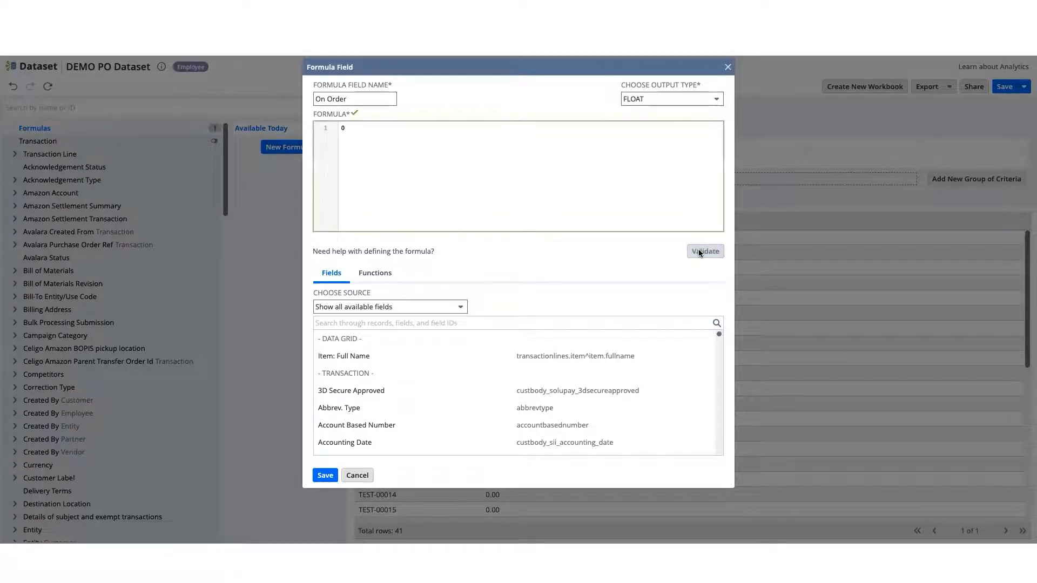
{"action": "left_click", "coordinate": [326, 475]}
{"action": "left_click_drag", "start_coordinate": [251, 144], "coordinate": [511, 219]}
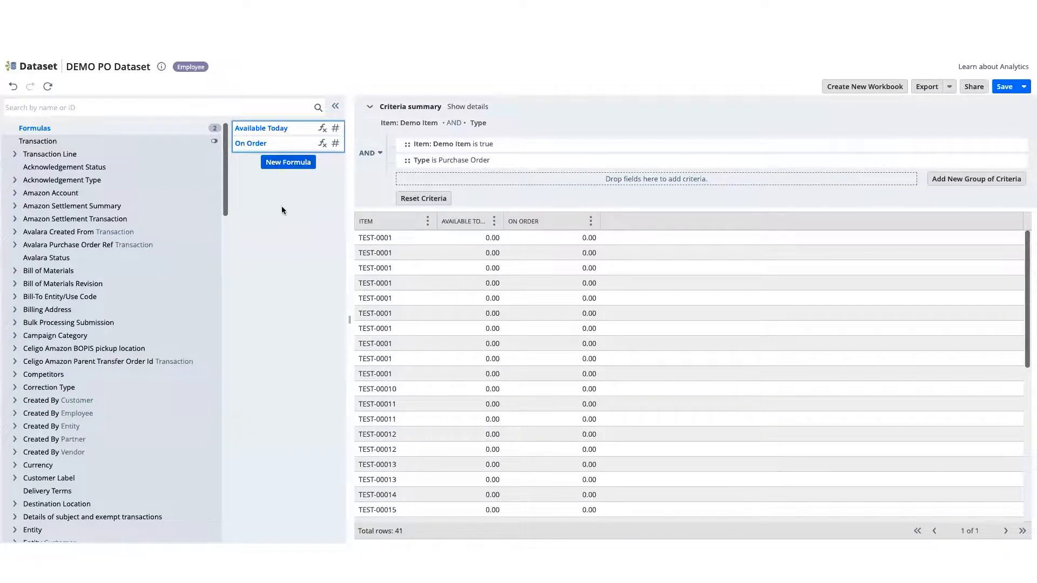
Start a formula field named 2/25/2022 whose case formula returns NVL({transactionlines.quantity}, 0) when {transactionlines.expectedreceiptdate} is on or before 2/25/2022, else 0.
{"action": "left_click", "coordinate": [287, 163]}
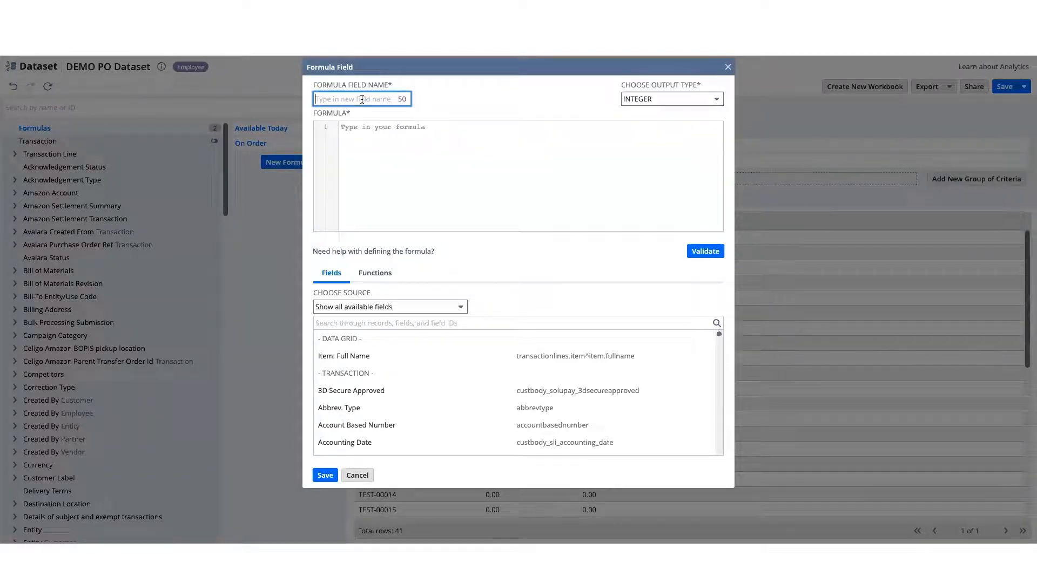
{"action": "type", "text": "2/25/2022"}
{"action": "left_click", "coordinate": [358, 126]}
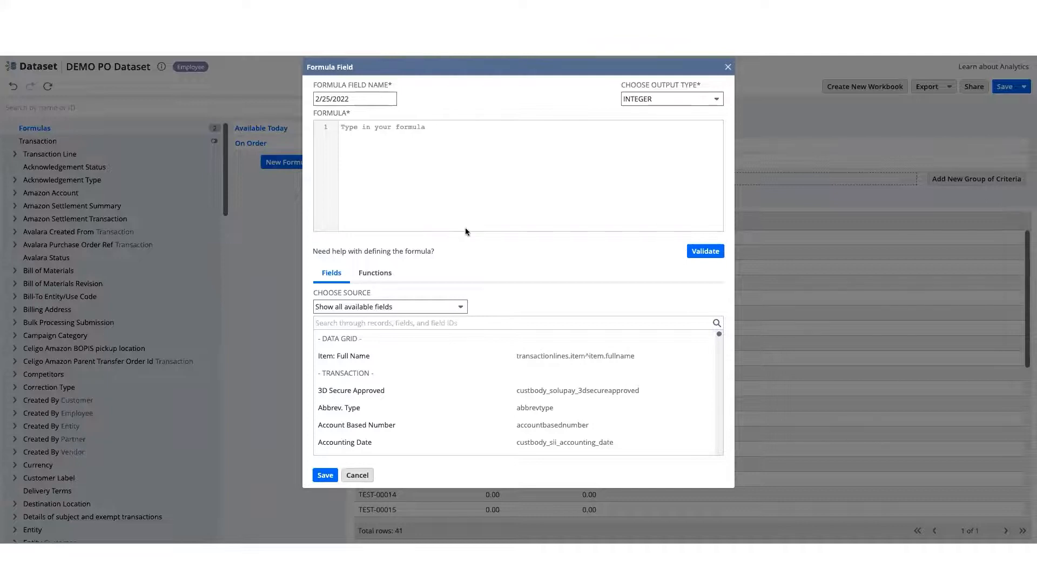
{"action": "type", "text": "case when NVL({transactionlines.expectedreceiptdate}, TO_DATE('1/1/3022', 'MM/DD/YYYY'))   <= TO_DATE('2/25/2022', 'MM/DD/yyyy') then   NVL({transactionlines.quantity}, 0) else   0 end"}
Examine the formula's receipt date comparison, the quantity it returns, and its else and end lines.
{"action": "left_click", "coordinate": [424, 176]}
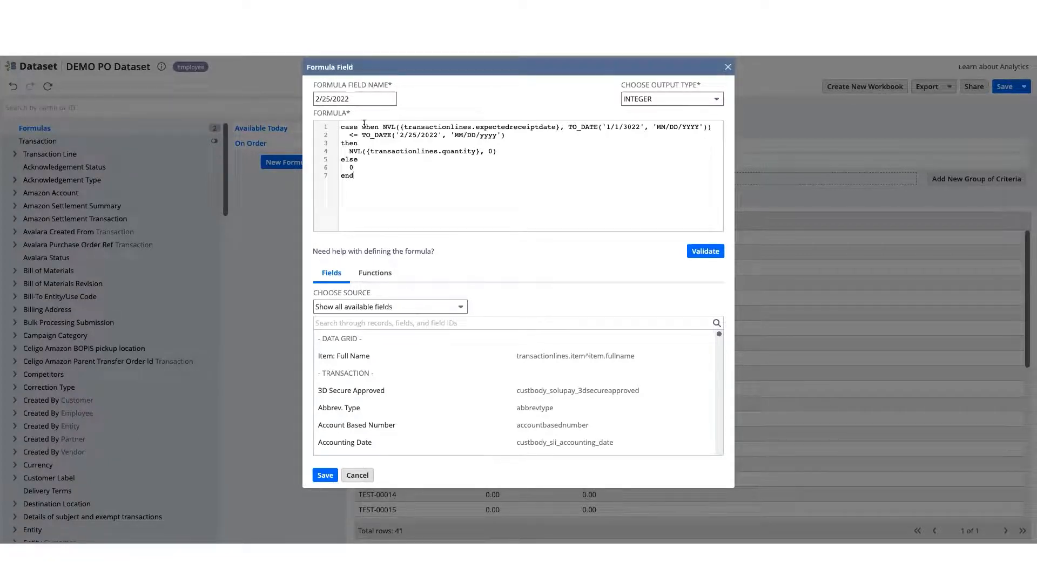
{"action": "left_click_drag", "start_coordinate": [346, 135], "coordinate": [437, 135]}
{"action": "left_click", "coordinate": [444, 135]}
{"action": "left_click_drag", "start_coordinate": [348, 151], "coordinate": [508, 151]}
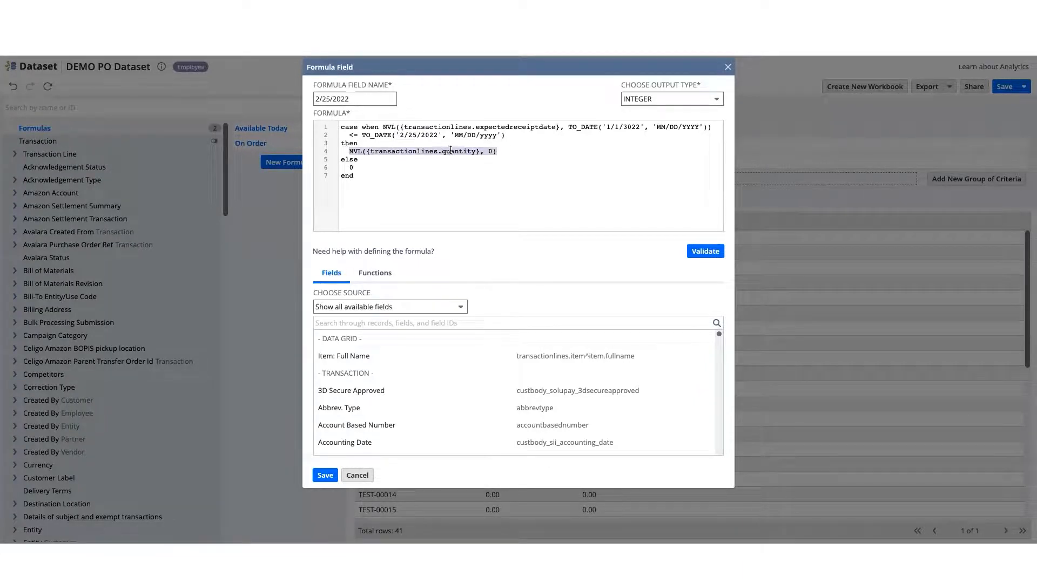
{"action": "left_click", "coordinate": [361, 161]}
{"action": "left_click_drag", "start_coordinate": [350, 136], "coordinate": [359, 135]}
{"action": "left_click", "coordinate": [354, 168]}
{"action": "left_click", "coordinate": [370, 176]}
Set the 2/25/2022 field's output type to FLOAT, validate and save it, and add it as a column after On Order.
{"action": "left_click", "coordinate": [669, 99]}
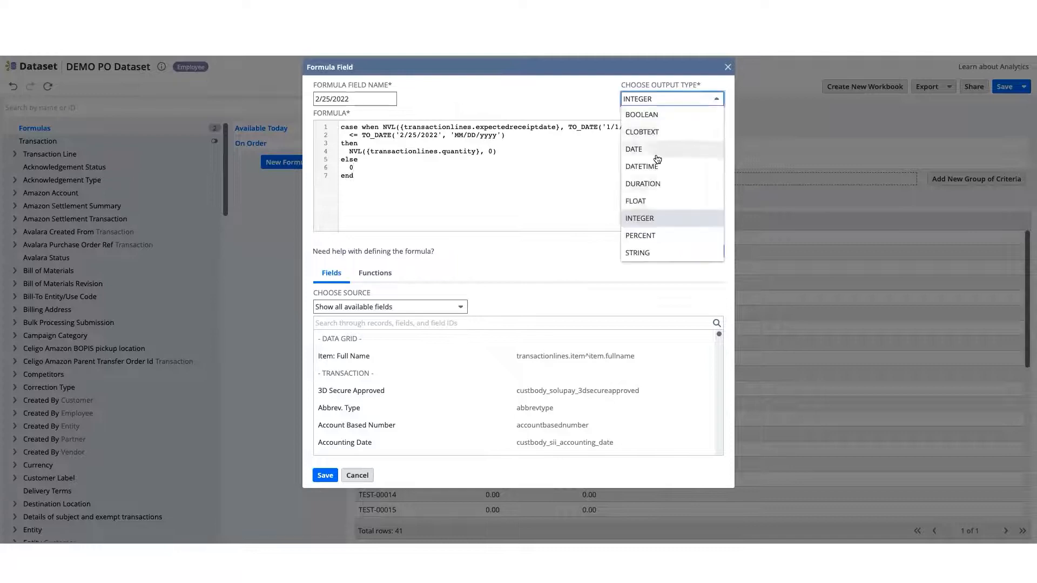
{"action": "left_click", "coordinate": [637, 196]}
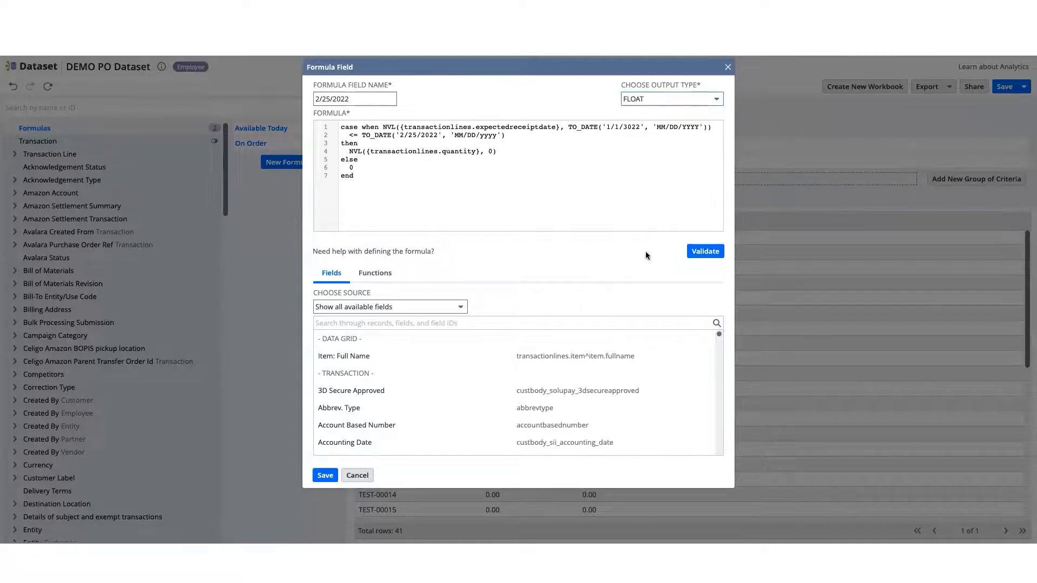
{"action": "left_click", "coordinate": [704, 253]}
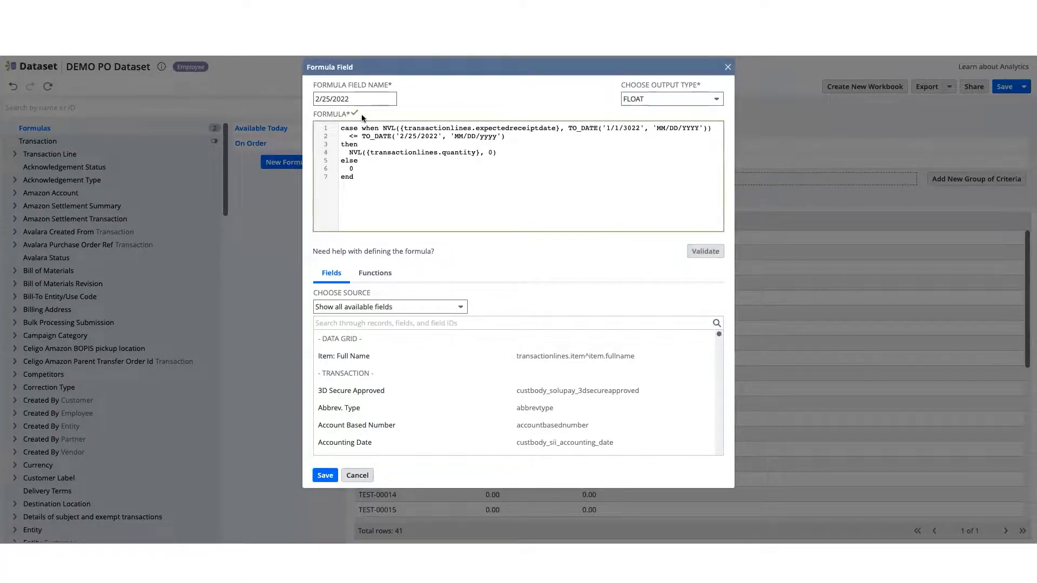
{"action": "left_click", "coordinate": [325, 475]}
{"action": "left_click_drag", "start_coordinate": [258, 169], "coordinate": [601, 222]}
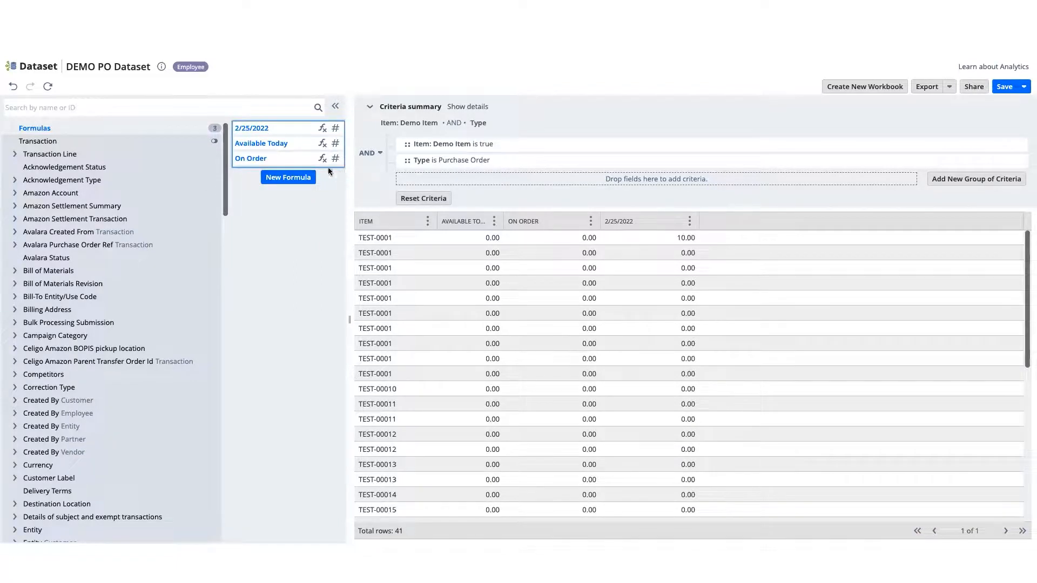
Copy the entire formula text of the 2/25/2022 field, check its date and field name, and close the field unchanged.
{"action": "left_click", "coordinate": [324, 128]}
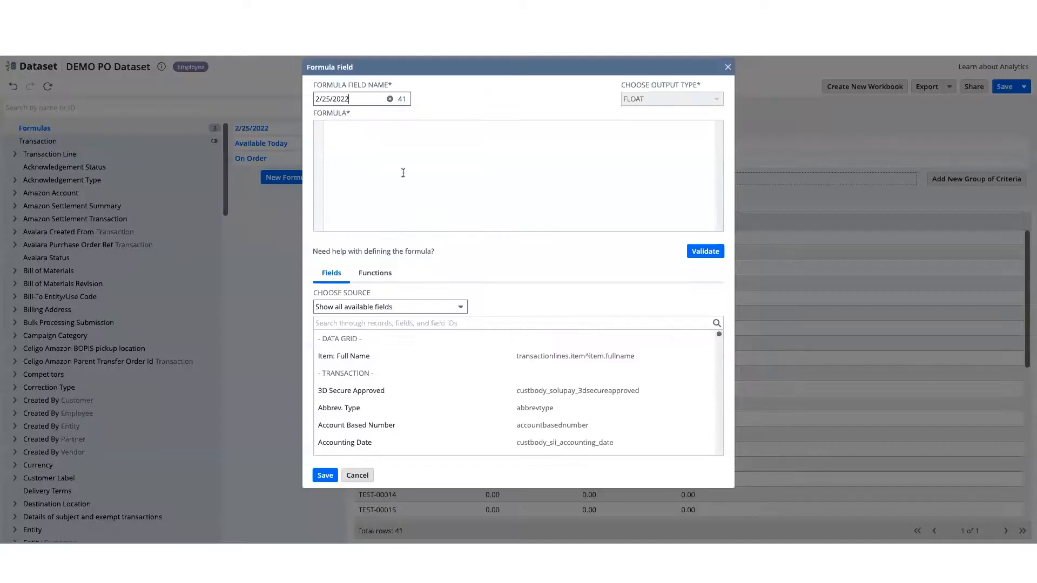
{"action": "left_click_drag", "start_coordinate": [362, 177], "coordinate": [340, 126]}
{"action": "key", "text": "ctrl+c"}
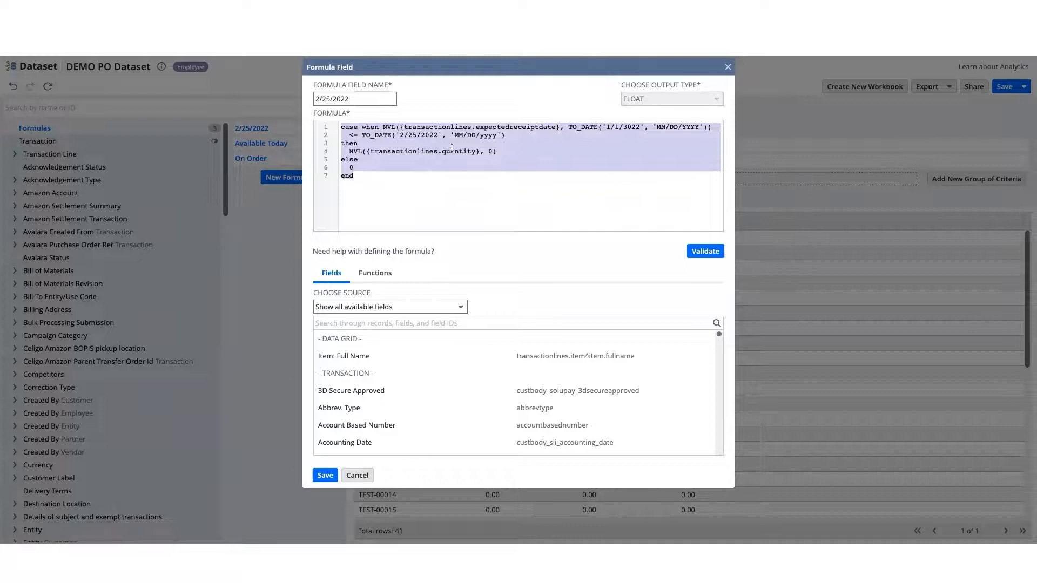
{"action": "left_click", "coordinate": [394, 178]}
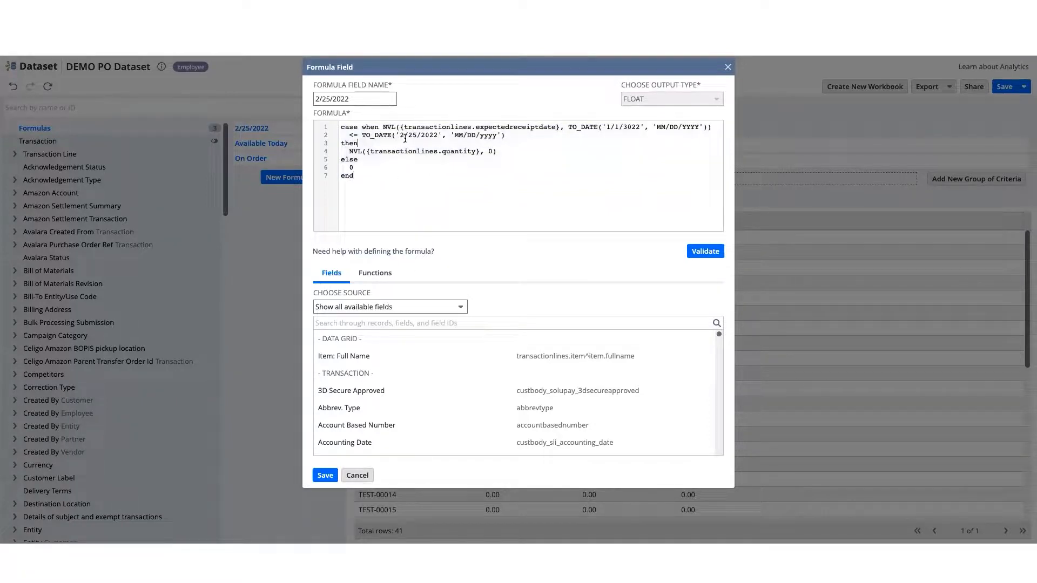
{"action": "left_click_drag", "start_coordinate": [399, 136], "coordinate": [421, 136]}
{"action": "left_click", "coordinate": [358, 99]}
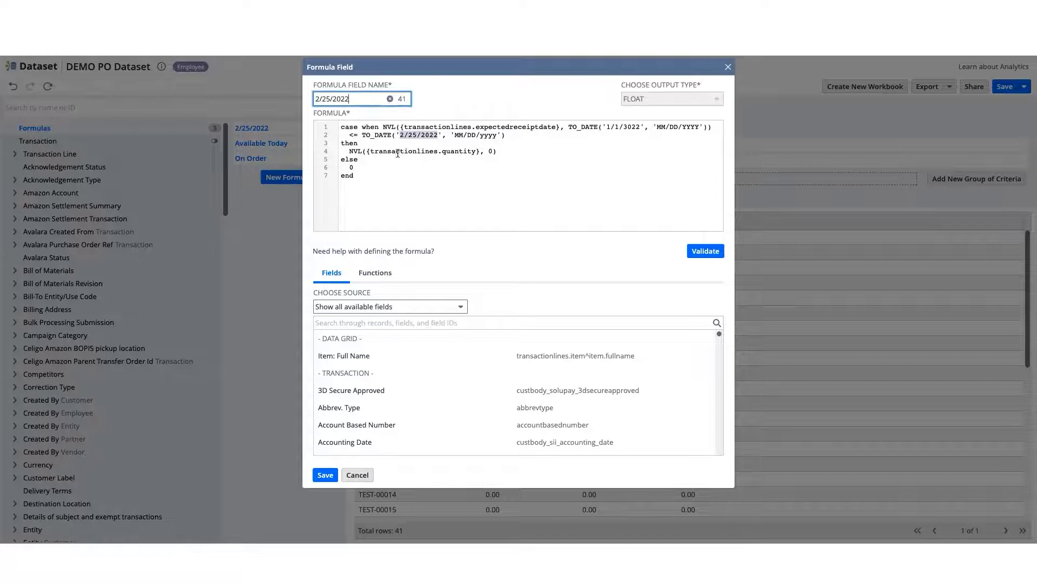
{"action": "left_click", "coordinate": [727, 68]}
Start a formula field named 3/4/20222 with the copied formula and change its cutoff date to 3/4/2022.
{"action": "left_click", "coordinate": [269, 181]}
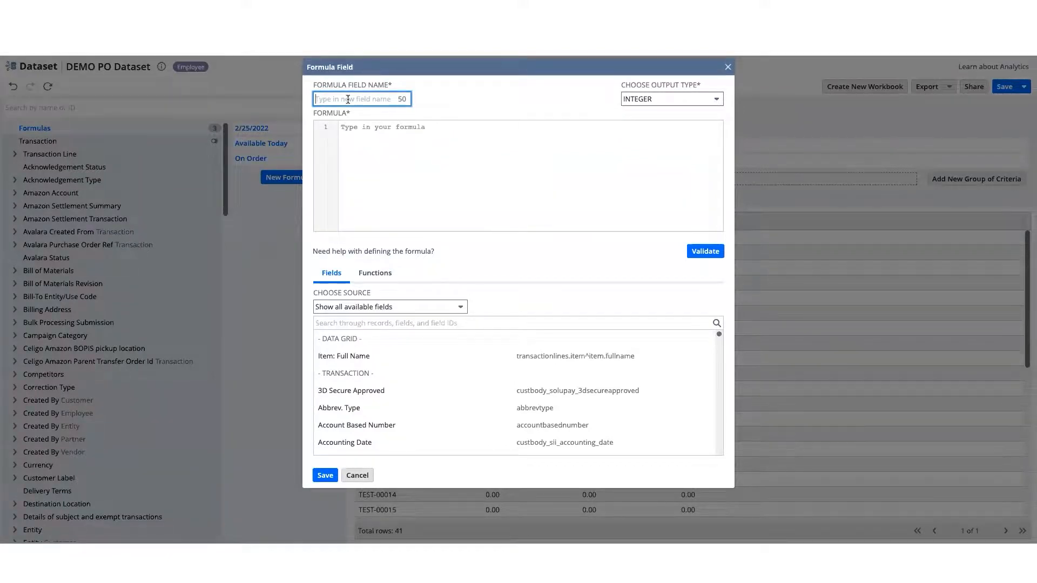
{"action": "type", "text": "3/4/"}
{"action": "key", "text": "Tab"}
{"action": "key", "text": "Tab"}
{"action": "key", "text": "ctrl+v"}
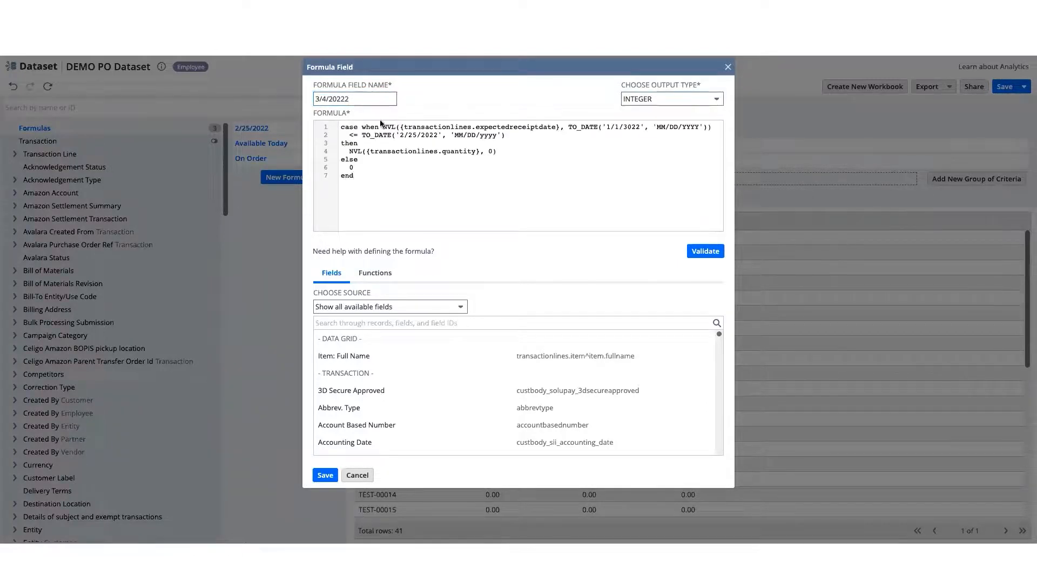
{"action": "left_click_drag", "start_coordinate": [400, 135], "coordinate": [412, 135]}
{"action": "type", "text": "3/4"}
Set the 3/4/20222 field's output type to FLOAT, validate and save it, and add it as a column after 2/25/2022.
{"action": "left_click", "coordinate": [687, 104]}
{"action": "left_click", "coordinate": [636, 196]}
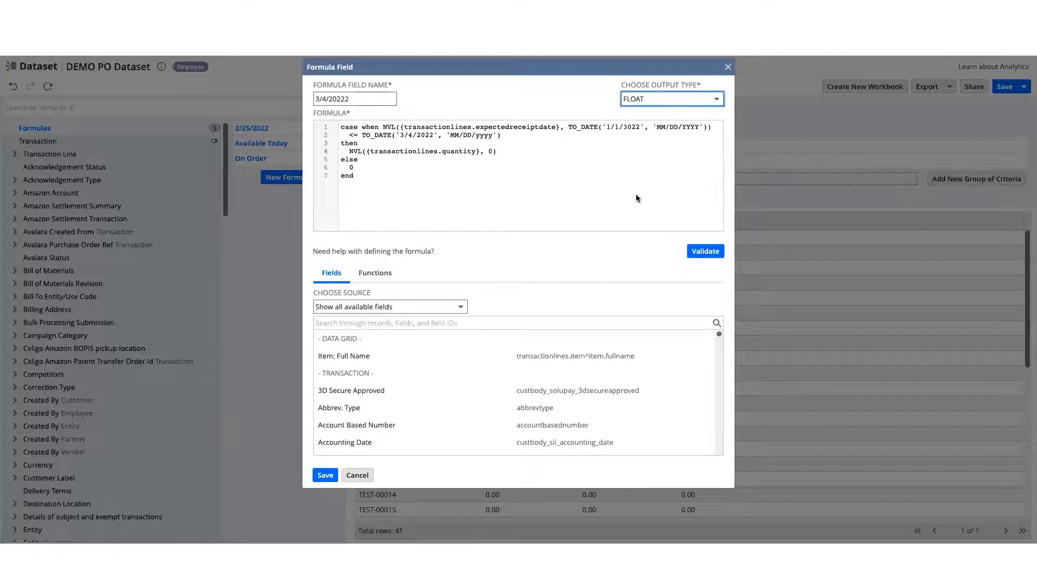
{"action": "left_click", "coordinate": [705, 251]}
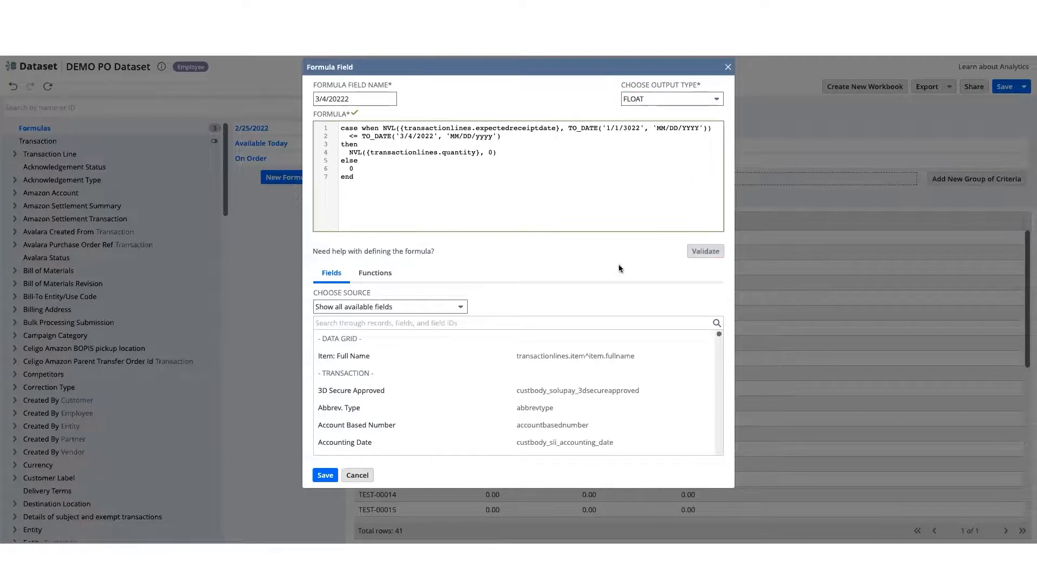
{"action": "left_click", "coordinate": [325, 475]}
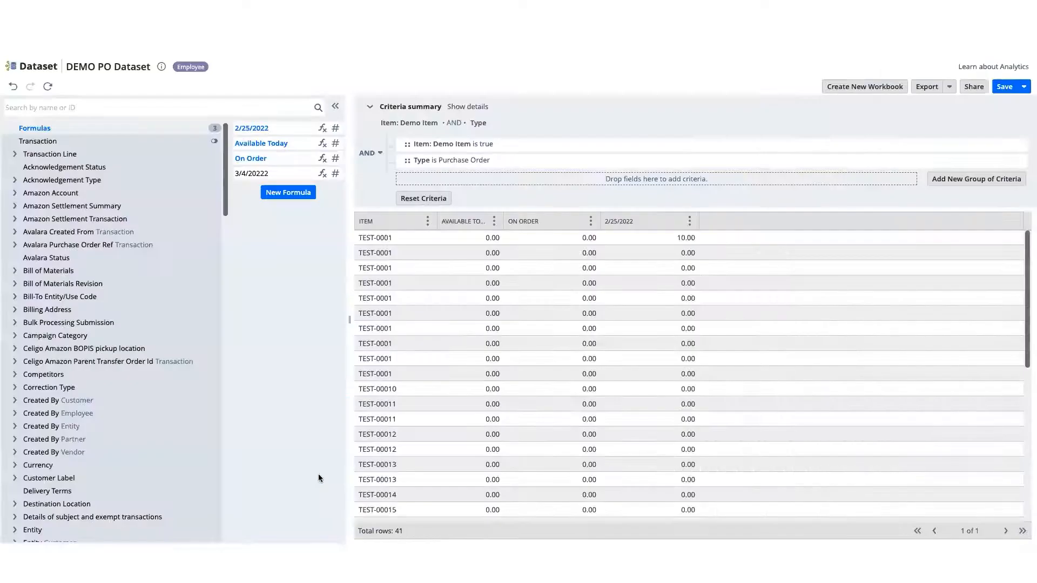
{"action": "left_click_drag", "start_coordinate": [251, 174], "coordinate": [705, 223]}
Create a FLOAT formula field named 3/11/2022 from the copied formula with cutoff date 3/11/2022, and add it as a column after 3/4/20222.
{"action": "left_click", "coordinate": [288, 192]}
{"action": "type", "text": "3/11/2022"}
{"action": "type", "text": "case when NVL({transactionlines.expectedreceiptdate}, TO_DATE('1/1/3022', 'MM/DD/YYYY'))   <= TO_DATE('3/25/2022', 'MM/DD/yyyy') then   NVL({transactionlines.quantity}, 0) else   0 end"}
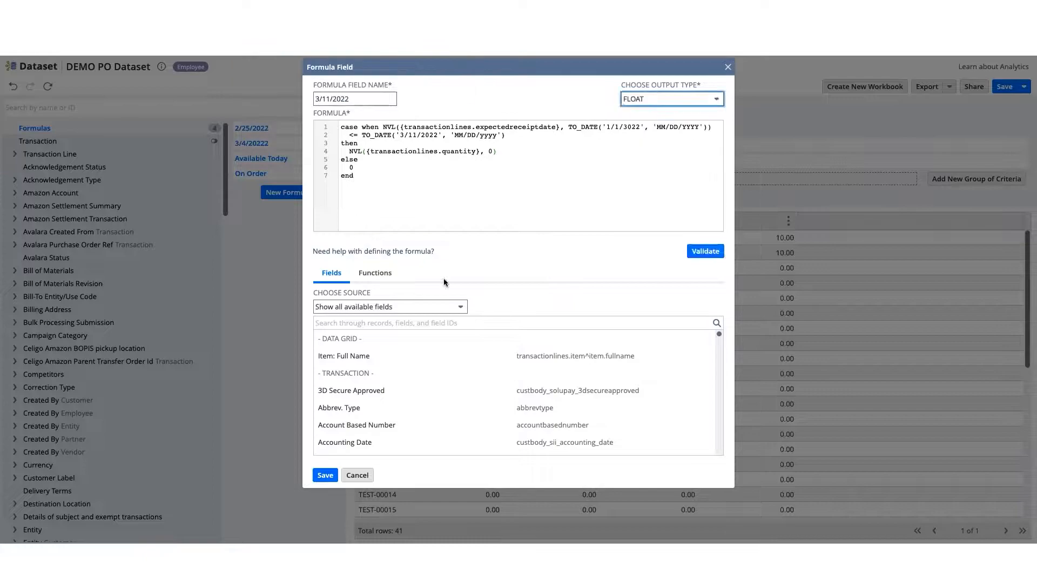
{"action": "left_click", "coordinate": [325, 475]}
Create a FLOAT formula field named 3/18/2022 from the copied formula with cutoff date 3/18/2022, validating and saving it.
{"action": "left_click", "coordinate": [282, 207]}
{"action": "type", "text": "3/18/2022"}
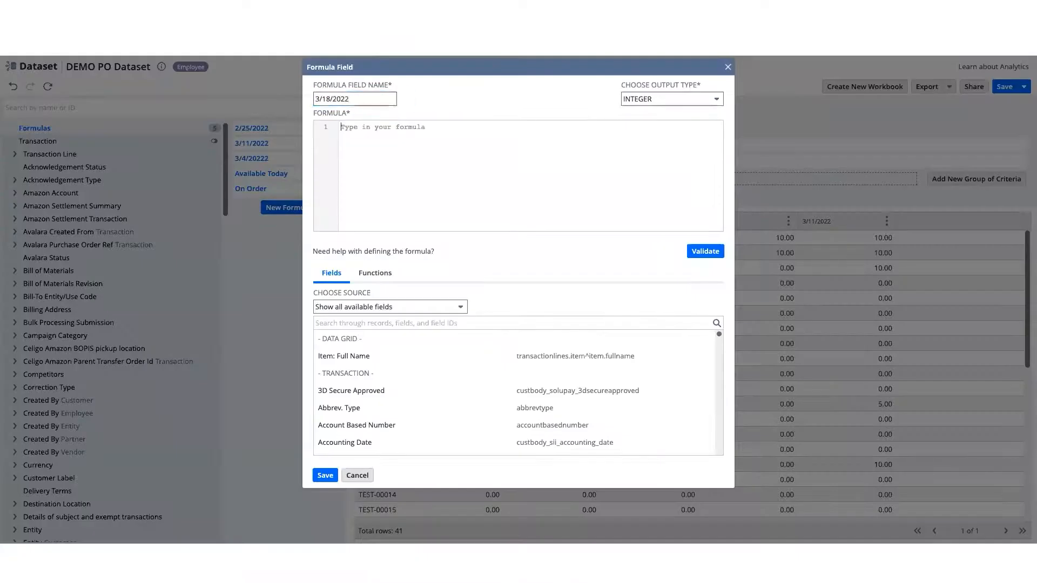
{"action": "left_click", "coordinate": [486, 178]}
{"action": "type", "text": "case when NVL({transactionlines.expectedreceiptdate}, TO_DATE('1/1/3022', 'MM/DD/YYYY'))   <= TO_DATE('3/18/2022', 'MM/DD/yyyy') then   NVL({transactionlines.quantity}, 0) else   0 end"}
{"action": "left_click", "coordinate": [671, 98]}
{"action": "left_click", "coordinate": [648, 197]}
{"action": "left_click", "coordinate": [705, 252]}
{"action": "left_click", "coordinate": [325, 475]}
Create a validated FLOAT formula field named 3/25/2022 from the copied formula and add it as the last column of the dataset.
{"action": "left_click", "coordinate": [282, 222]}
{"action": "type", "text": "3/25/2022"}
{"action": "left_click", "coordinate": [364, 142]}
{"action": "key", "text": "ctrl+v"}
{"action": "left_click", "coordinate": [672, 99]}
{"action": "left_click", "coordinate": [648, 196]}
{"action": "left_click", "coordinate": [705, 252]}
{"action": "left_click", "coordinate": [325, 476]}
{"action": "left_click_drag", "start_coordinate": [251, 219], "coordinate": [1007, 232]}
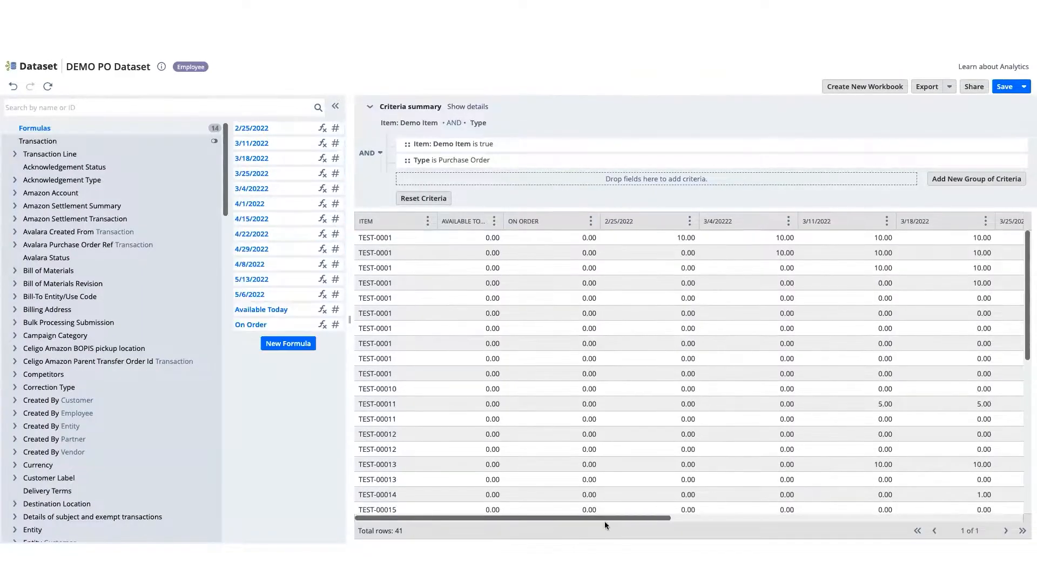
Collapse the field list, check the date columns across the grid, and save the DEMO PO Dataset.
{"action": "left_click_drag", "start_coordinate": [604, 520], "coordinate": [581, 507]}
{"action": "left_click", "coordinate": [335, 106]}
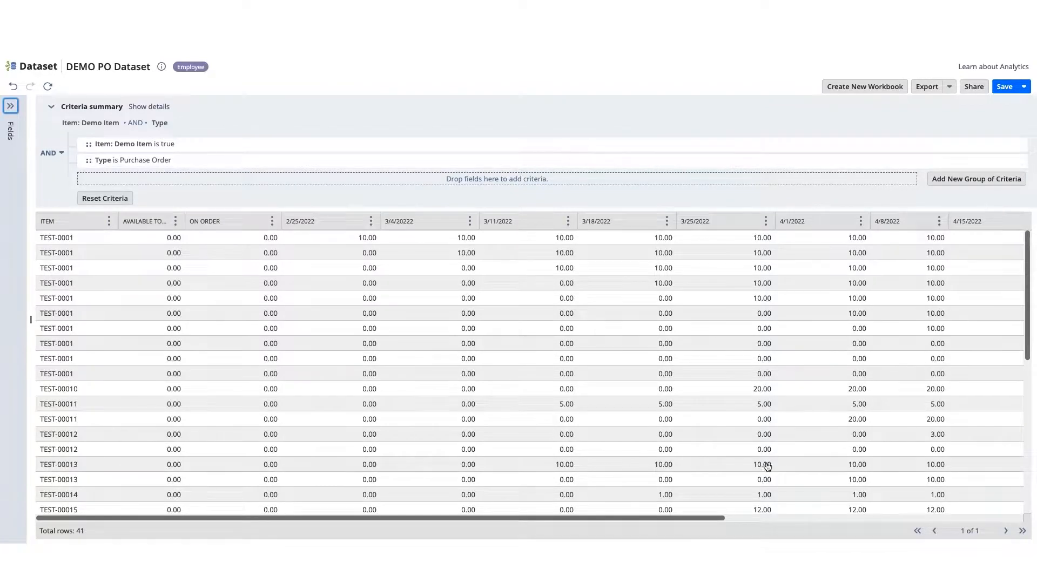
{"action": "left_click_drag", "start_coordinate": [702, 517], "coordinate": [1000, 517]}
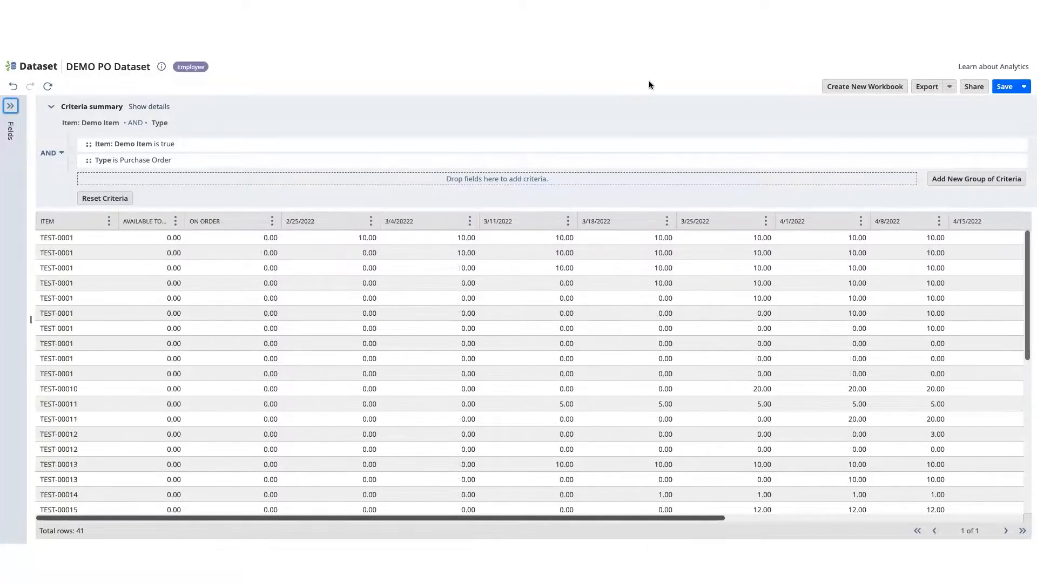
{"action": "left_click", "coordinate": [649, 80]}
{"action": "left_click", "coordinate": [1007, 87]}
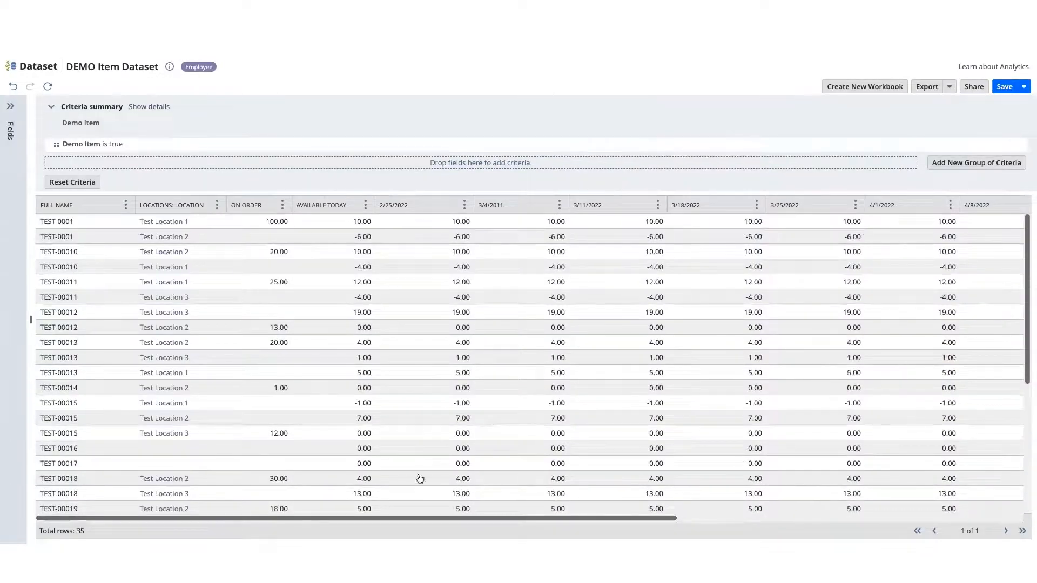
Create a new workbook from the DEMO PO Dataset and connect the DEMO Item Dataset to it.
{"action": "mouse_move", "coordinate": [497, 517]}
{"action": "left_mouse_down"}
{"action": "mouse_move", "coordinate": [812, 527]}
{"action": "mouse_move", "coordinate": [494, 524]}
{"action": "left_mouse_up"}
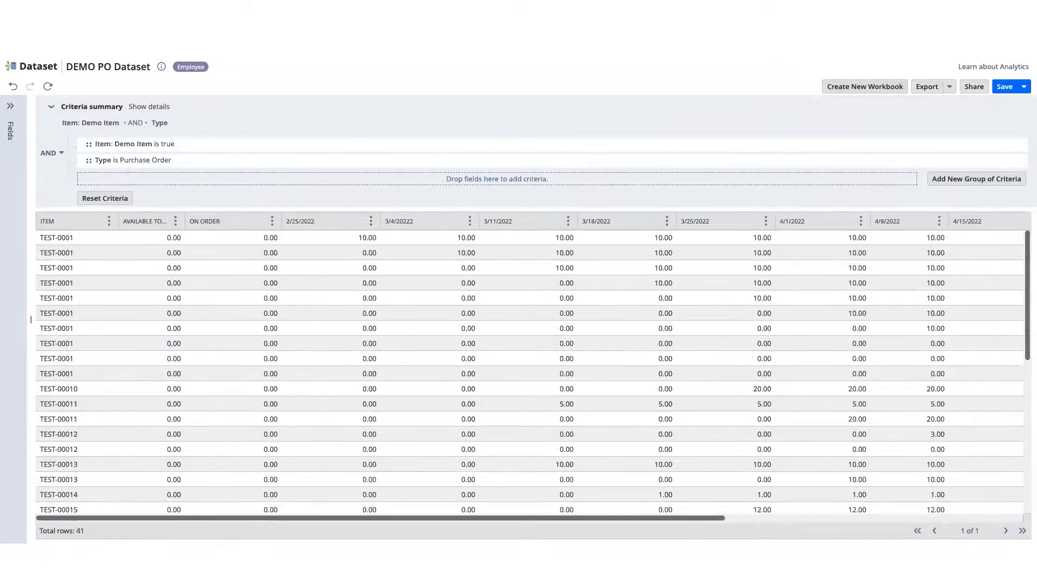
{"action": "mouse_move", "coordinate": [859, 81]}
{"action": "left_click", "coordinate": [873, 87]}
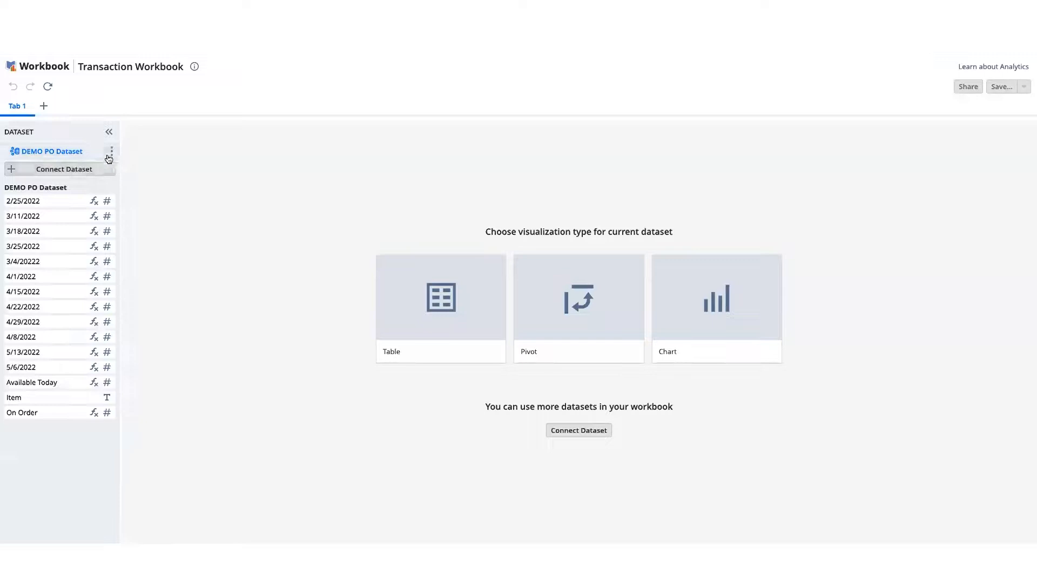
{"action": "left_click", "coordinate": [59, 172]}
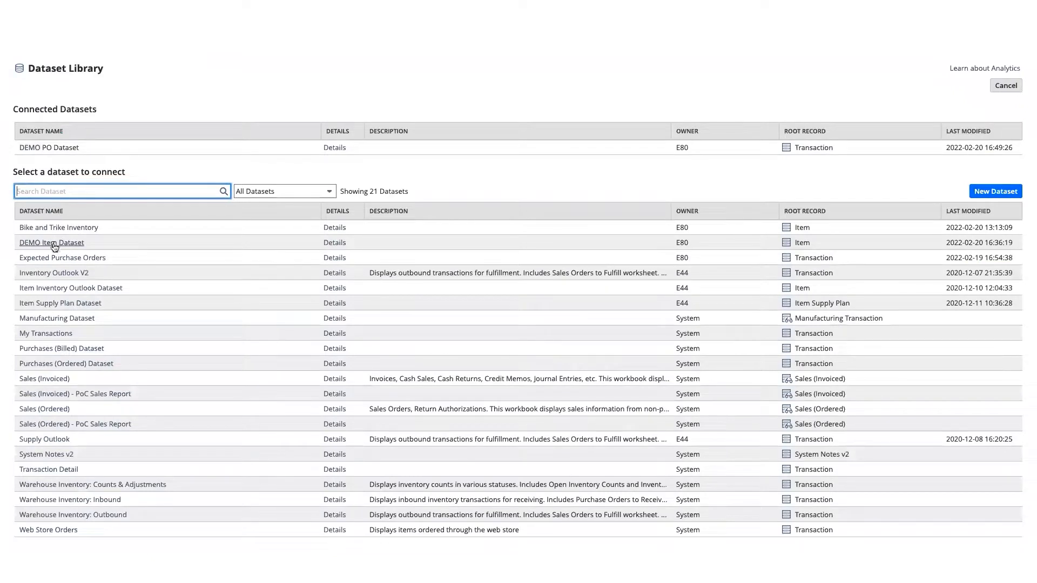
{"action": "left_click", "coordinate": [55, 243]}
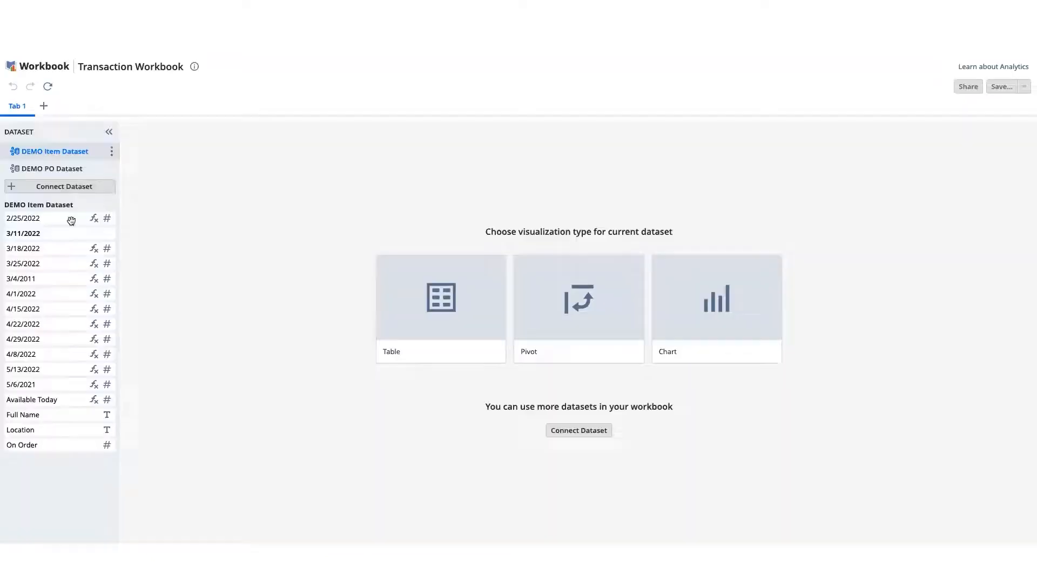
Start a dataset link between DEMO Item Dataset and DEMO PO Dataset, pairing Full Name with Item as common key.
{"action": "left_click", "coordinate": [112, 152]}
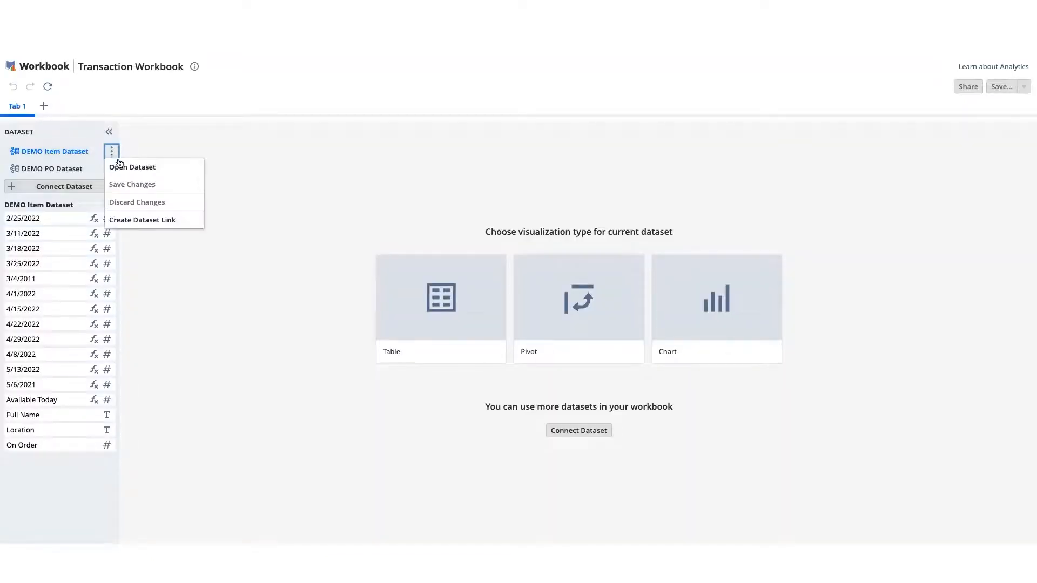
{"action": "left_click", "coordinate": [147, 223]}
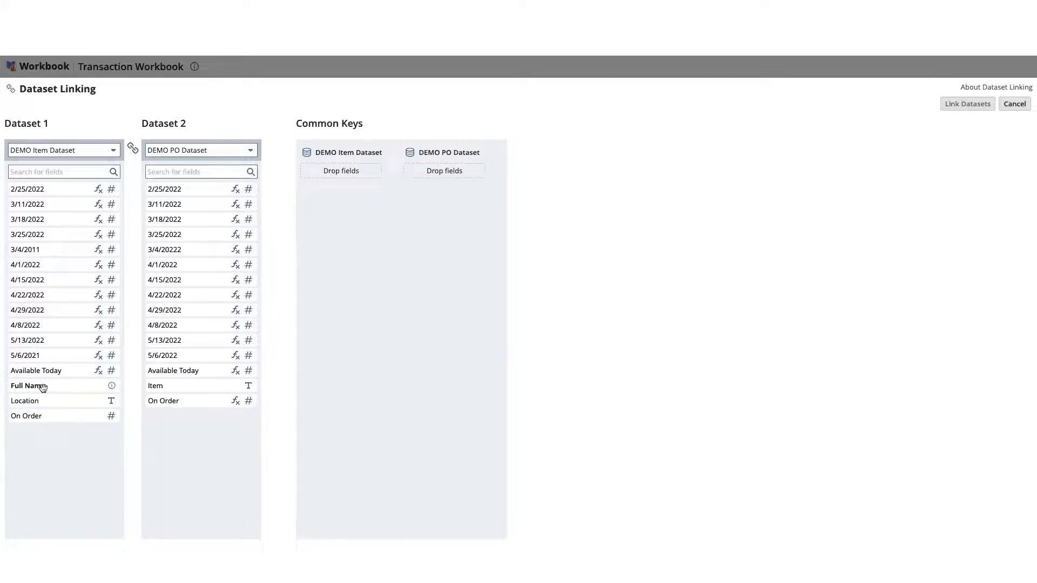
{"action": "left_click_drag", "start_coordinate": [44, 387], "coordinate": [313, 173]}
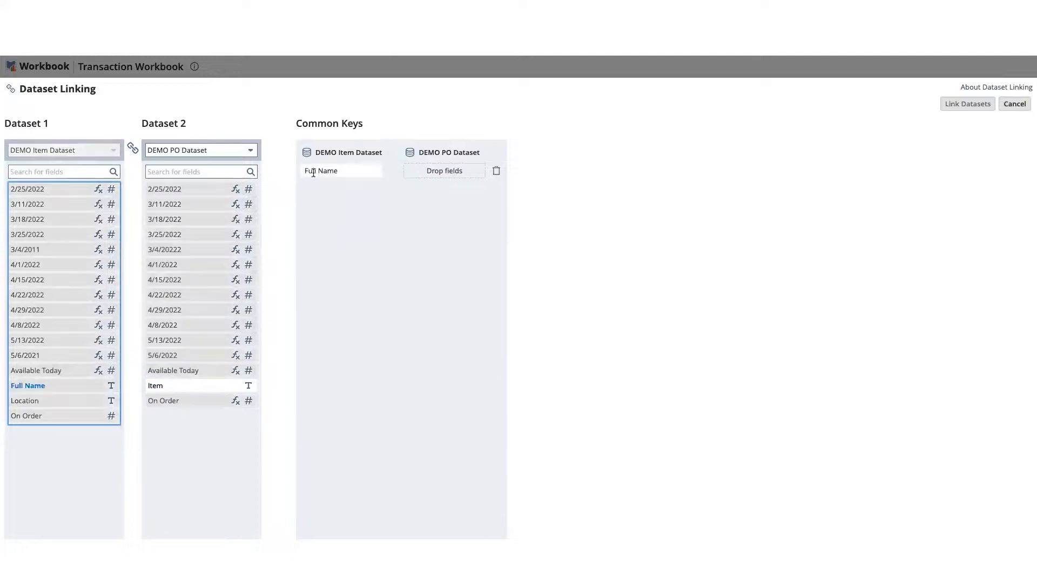
{"action": "left_click_drag", "start_coordinate": [212, 386], "coordinate": [412, 168]}
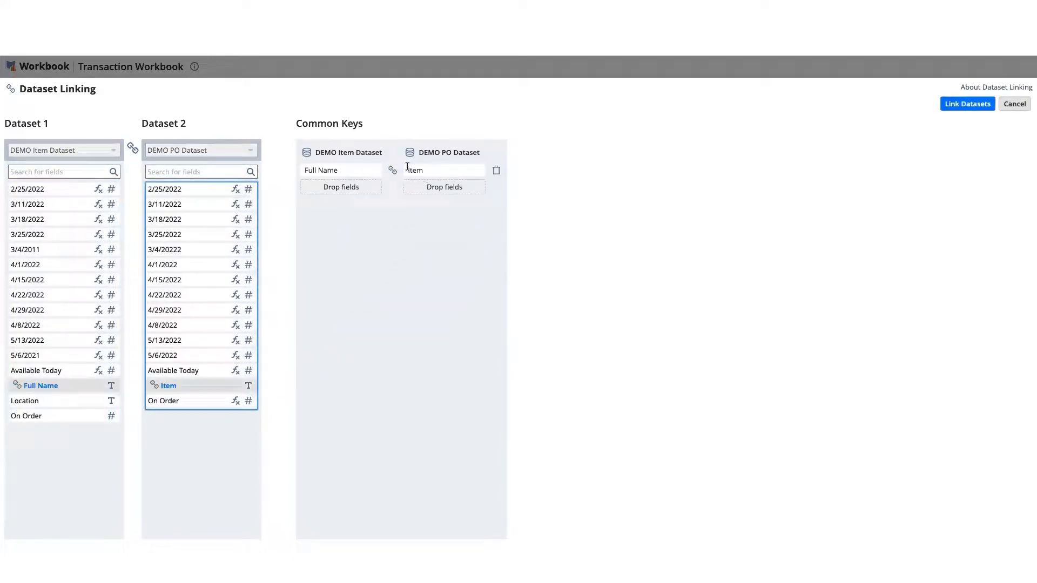
{"action": "left_click_drag", "start_coordinate": [296, 123], "coordinate": [389, 128]}
Pair the Available Today and On Order fields of both datasets as common keys.
{"action": "left_click_drag", "start_coordinate": [38, 370], "coordinate": [329, 187]}
{"action": "left_click_drag", "start_coordinate": [159, 361], "coordinate": [410, 187]}
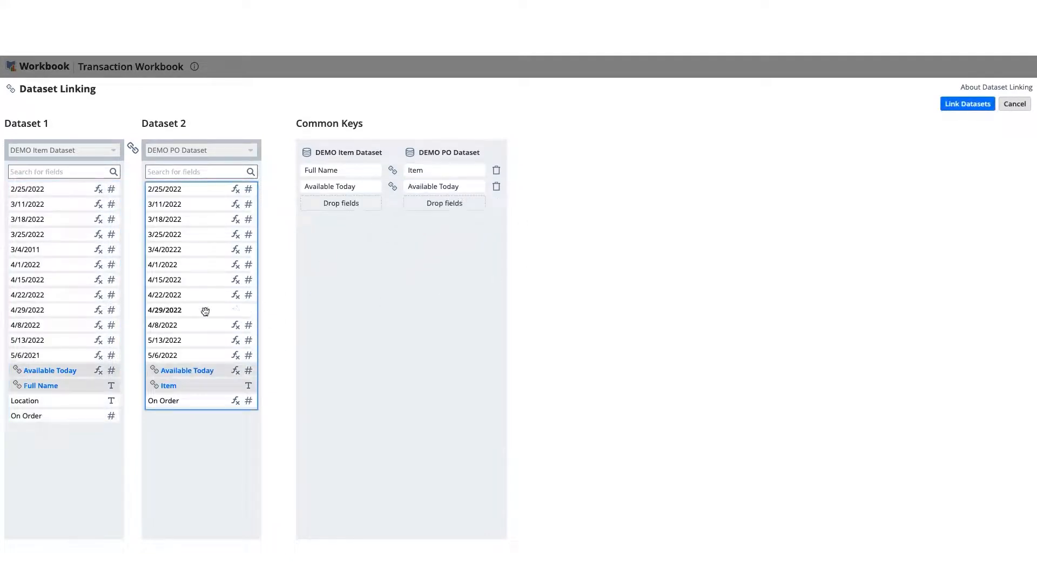
{"action": "left_click_drag", "start_coordinate": [35, 415], "coordinate": [329, 204]}
{"action": "left_click_drag", "start_coordinate": [162, 398], "coordinate": [434, 203]}
Pair the 2/25/2022, 3/11/2022, 3/18/2022 and 3/25/2022 fields of both datasets as common keys, plus 3/4/2011 with 3/4/20222.
{"action": "left_click_drag", "start_coordinate": [65, 189], "coordinate": [324, 219]}
{"action": "left_click_drag", "start_coordinate": [196, 194], "coordinate": [445, 219]}
{"action": "left_click_drag", "start_coordinate": [61, 207], "coordinate": [319, 237]}
{"action": "left_click_drag", "start_coordinate": [172, 209], "coordinate": [440, 235]}
{"action": "left_click_drag", "start_coordinate": [56, 220], "coordinate": [324, 252]}
{"action": "left_click_drag", "start_coordinate": [198, 223], "coordinate": [432, 251]}
{"action": "left_click_drag", "start_coordinate": [62, 233], "coordinate": [321, 269]}
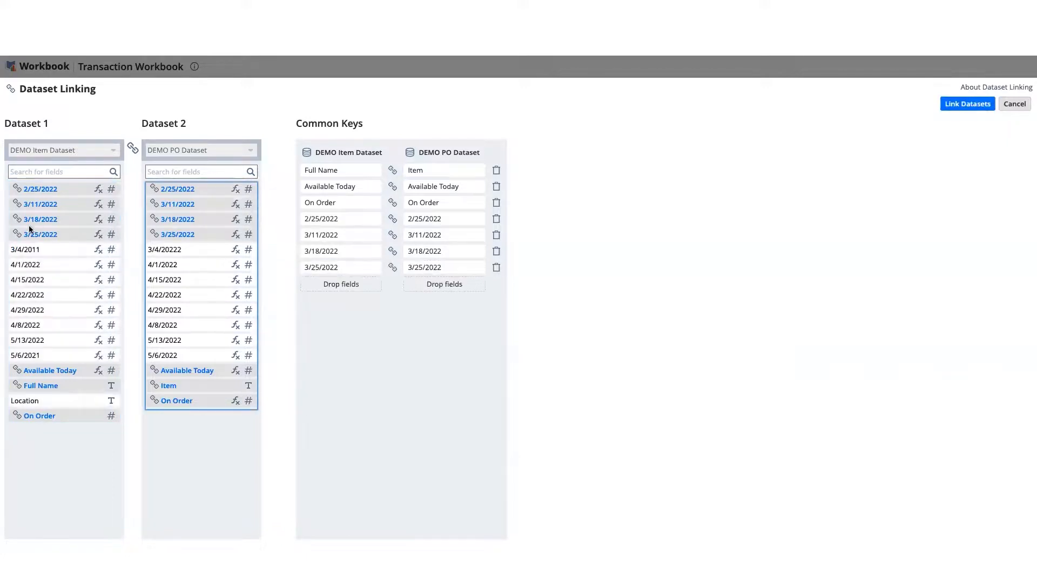
{"action": "left_click_drag", "start_coordinate": [38, 252], "coordinate": [300, 285]}
{"action": "left_click_drag", "start_coordinate": [165, 249], "coordinate": [407, 283]}
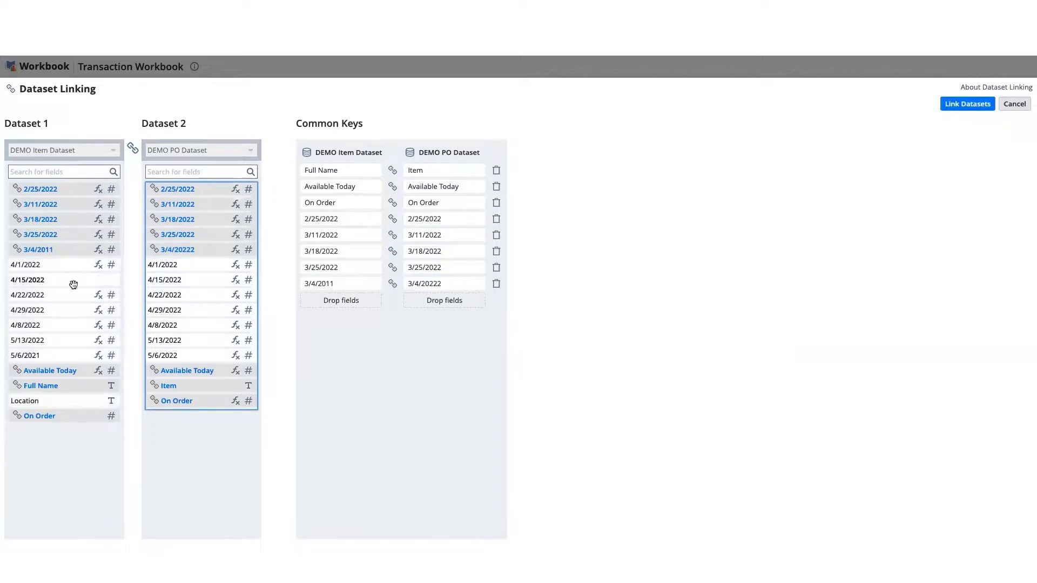
Pair the 4/1/2022, 4/15/2022 and 4/22/2022 fields of both datasets as common keys.
{"action": "left_click_drag", "start_coordinate": [39, 264], "coordinate": [306, 300]}
{"action": "left_click_drag", "start_coordinate": [162, 265], "coordinate": [406, 300]}
{"action": "left_click_drag", "start_coordinate": [27, 280], "coordinate": [301, 314]}
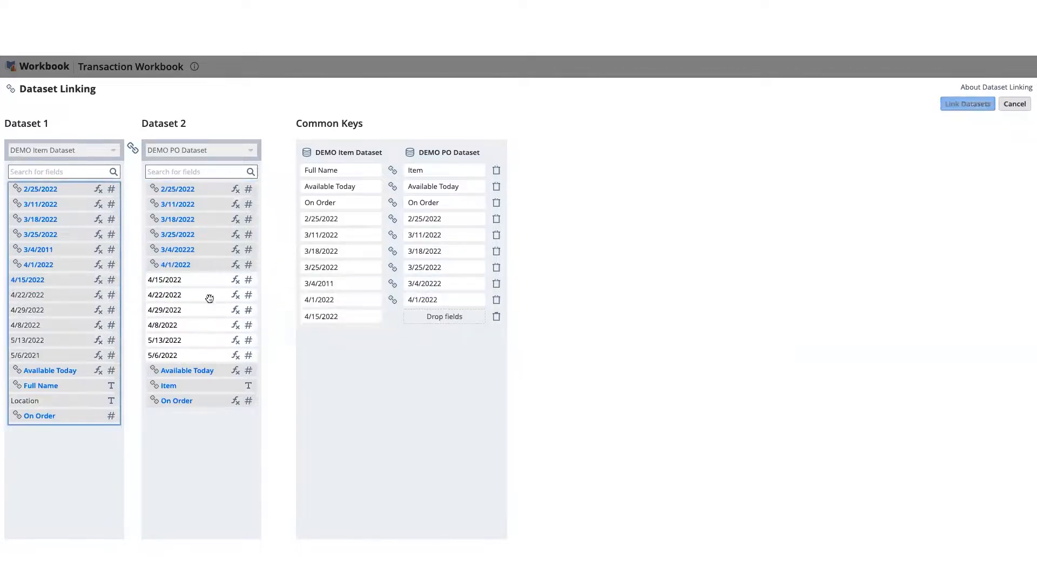
{"action": "left_click_drag", "start_coordinate": [164, 279], "coordinate": [412, 318]}
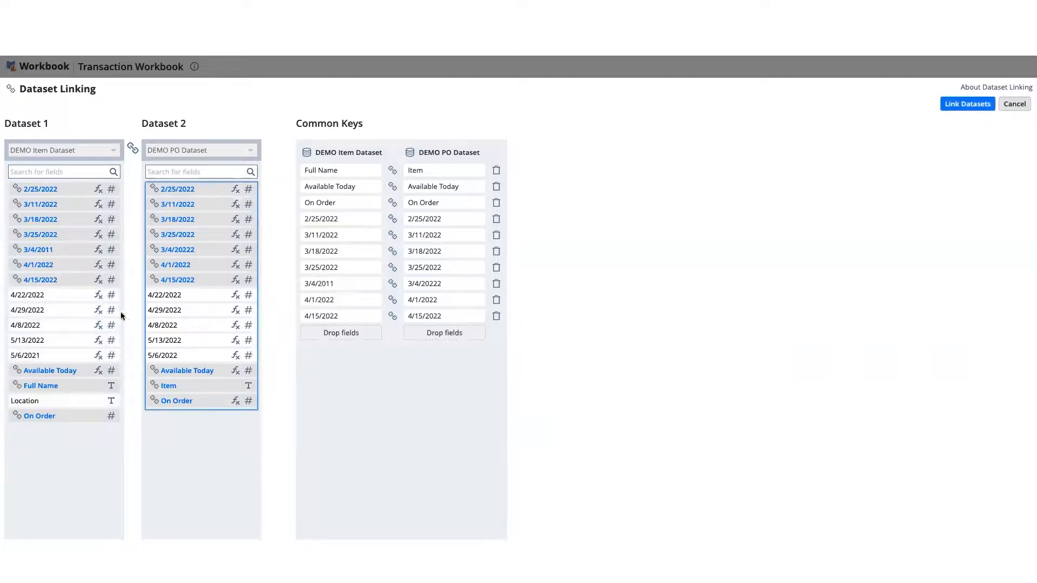
{"action": "left_click_drag", "start_coordinate": [27, 294], "coordinate": [313, 332]}
{"action": "left_click_drag", "start_coordinate": [163, 297], "coordinate": [411, 333]}
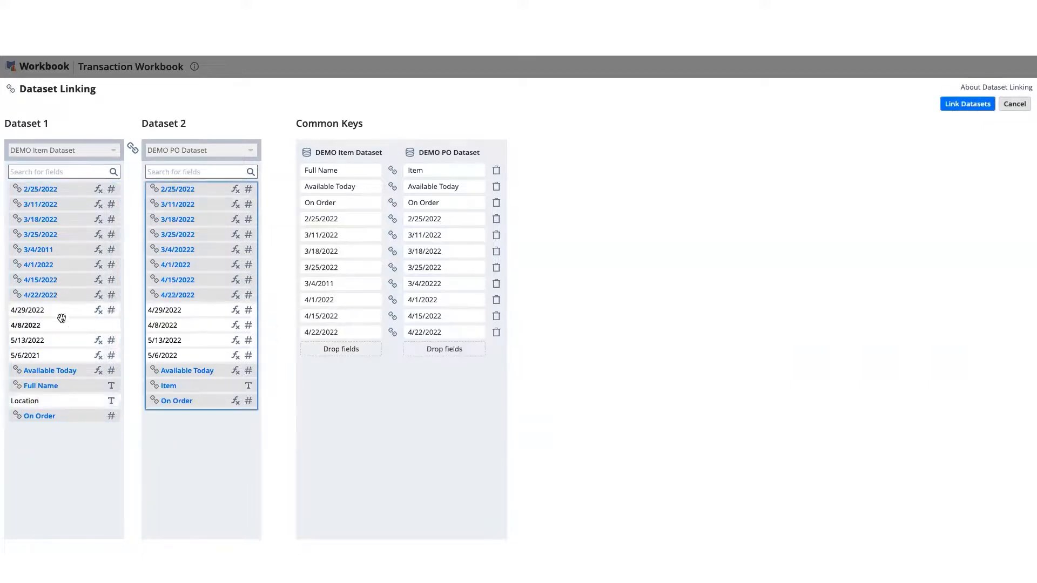
Pair the 4/29/2022, 4/8/2022 and 5/13/2022 fields as common keys, plus 5/6/2021 with 5/6/2022, and link the datasets.
{"action": "left_click_drag", "start_coordinate": [27, 310], "coordinate": [313, 349]}
{"action": "left_click_drag", "start_coordinate": [162, 310], "coordinate": [410, 349]}
{"action": "left_click_drag", "start_coordinate": [63, 323], "coordinate": [340, 365]}
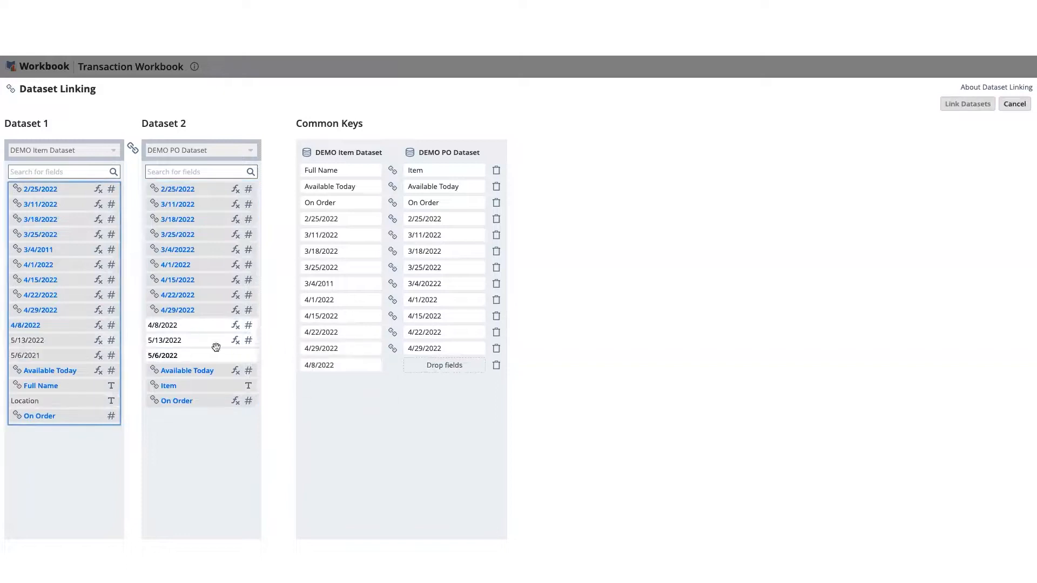
{"action": "left_click_drag", "start_coordinate": [162, 325], "coordinate": [444, 365]}
{"action": "left_click_drag", "start_coordinate": [27, 340], "coordinate": [313, 381]}
{"action": "left_click_drag", "start_coordinate": [165, 340], "coordinate": [402, 385]}
{"action": "left_click_drag", "start_coordinate": [27, 355], "coordinate": [313, 397]}
{"action": "left_click_drag", "start_coordinate": [165, 355], "coordinate": [427, 397]}
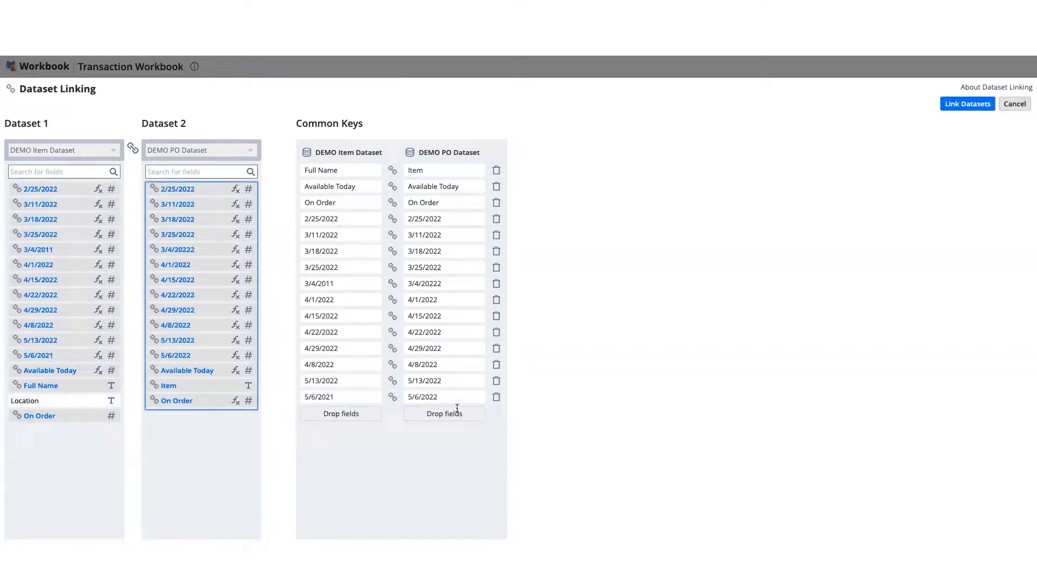
{"action": "left_click", "coordinate": [969, 105]}
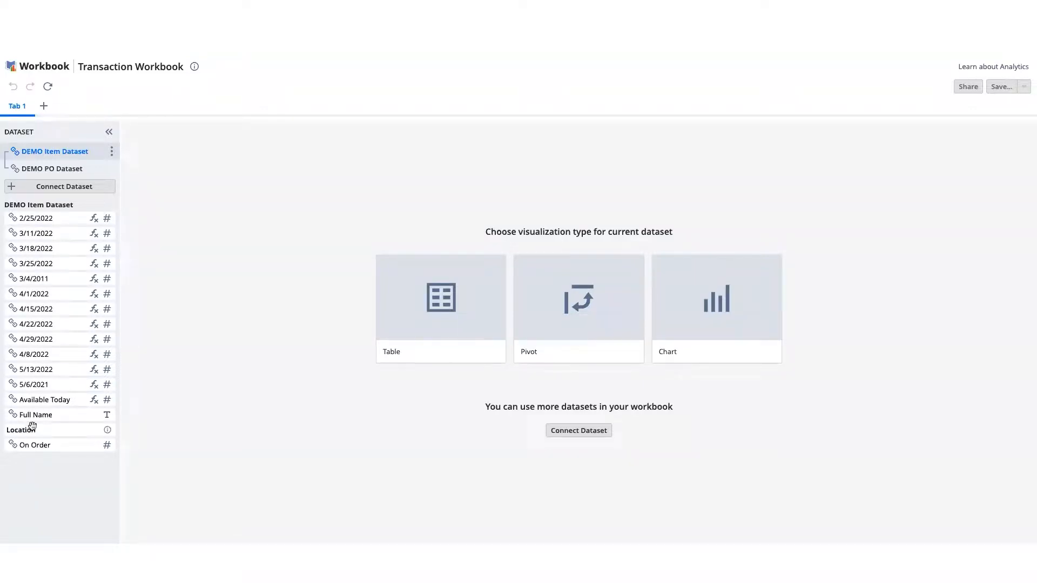
Create a pivot from the DEMO Item Dataset with Full Name as rows and On Order and Available Today as summed measures.
{"action": "left_click", "coordinate": [581, 311]}
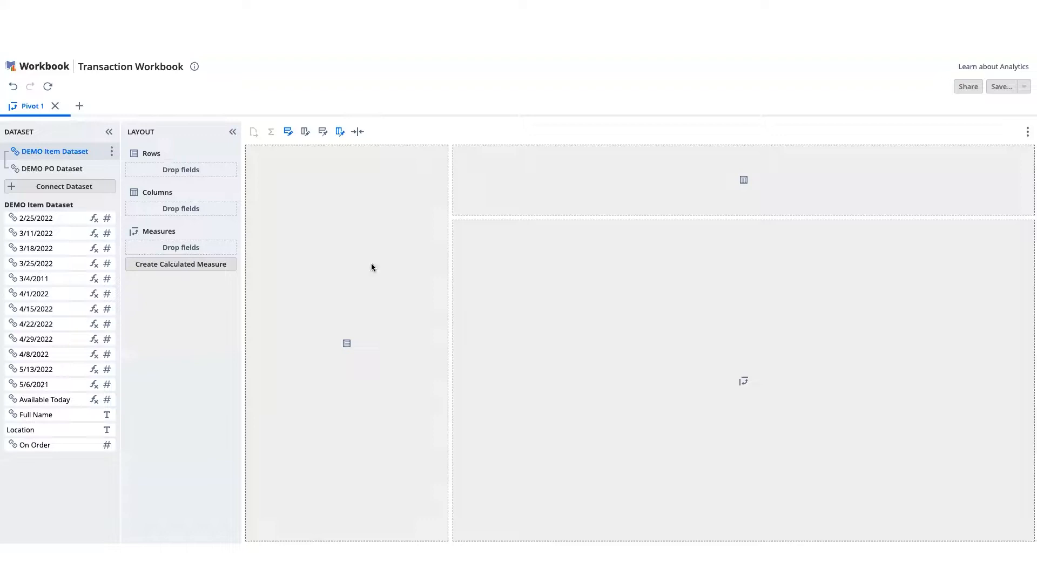
{"action": "left_click_drag", "start_coordinate": [32, 414], "coordinate": [153, 167]}
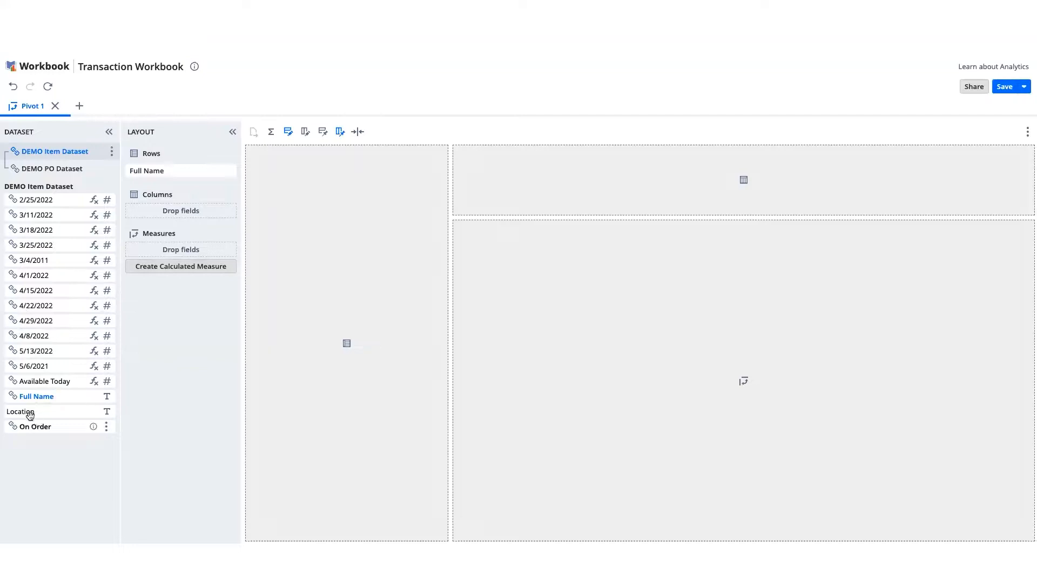
{"action": "left_click_drag", "start_coordinate": [36, 429], "coordinate": [144, 246]}
{"action": "left_click_drag", "start_coordinate": [45, 381], "coordinate": [143, 259]}
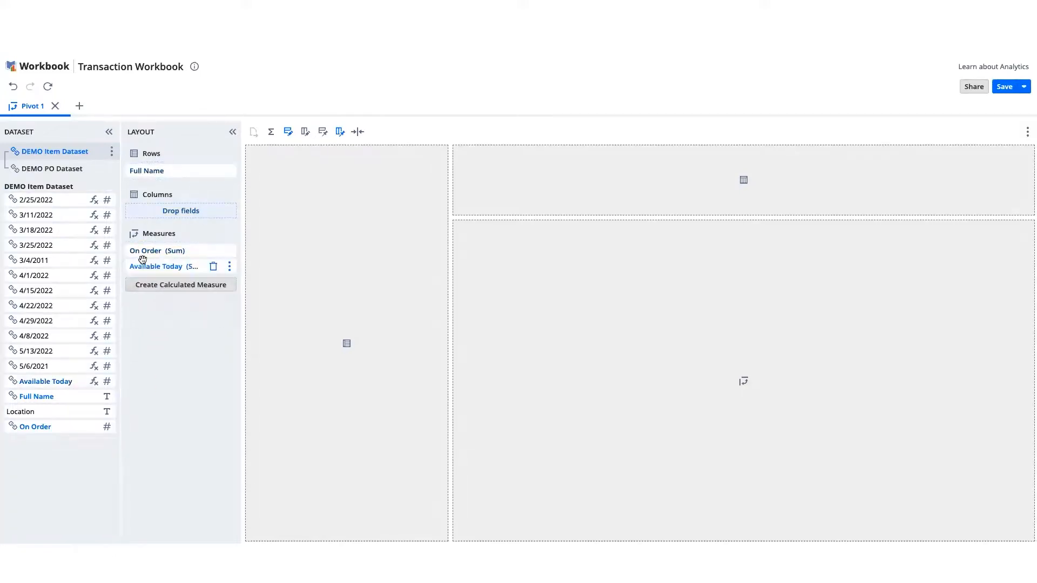
Add 2/25/2022, 3/4/2011, 3/11/2022, 3/18/2022, 3/25/2022, 4/1/2022 and 4/8/2022 as pivot measures in that order.
{"action": "left_click_drag", "start_coordinate": [52, 200], "coordinate": [154, 278]}
{"action": "left_click_drag", "start_coordinate": [34, 260], "coordinate": [162, 294]}
{"action": "left_click_drag", "start_coordinate": [36, 215], "coordinate": [156, 326]}
{"action": "left_click_drag", "start_coordinate": [35, 245], "coordinate": [156, 341]}
{"action": "left_click_drag", "start_coordinate": [33, 276], "coordinate": [156, 356]}
{"action": "left_click_drag", "start_coordinate": [33, 336], "coordinate": [157, 371]}
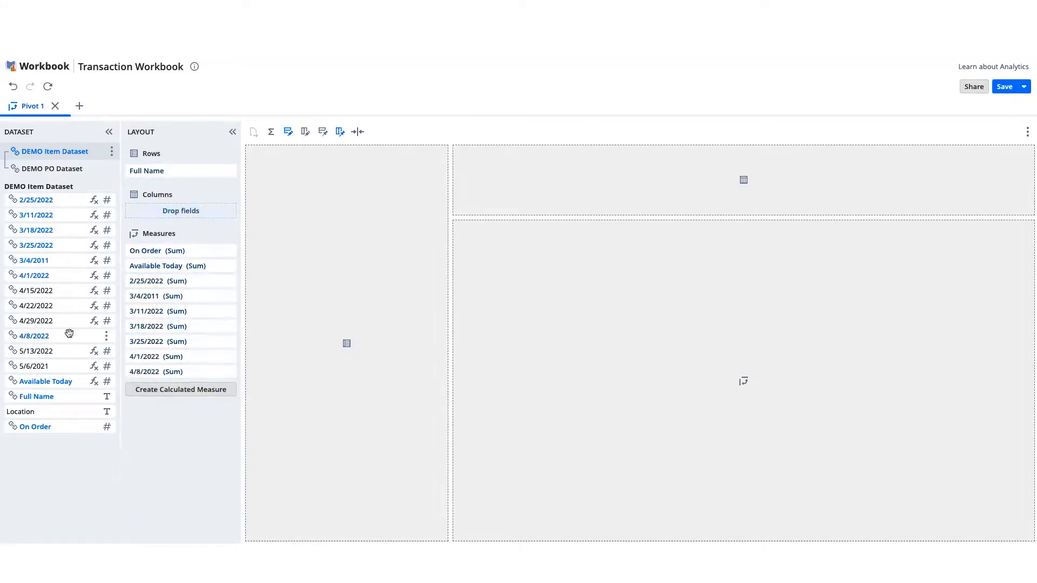
Add 4/15/2022, 4/22/2022, 4/29/2022, 5/6/2021 and 5/13/2022 as the last pivot measures and refresh the pivot.
{"action": "left_click_drag", "start_coordinate": [36, 290], "coordinate": [156, 387]}
{"action": "left_click_drag", "start_coordinate": [50, 310], "coordinate": [142, 413]}
{"action": "left_click_drag", "start_coordinate": [38, 366], "coordinate": [143, 428]}
{"action": "left_click_drag", "start_coordinate": [40, 352], "coordinate": [148, 441]}
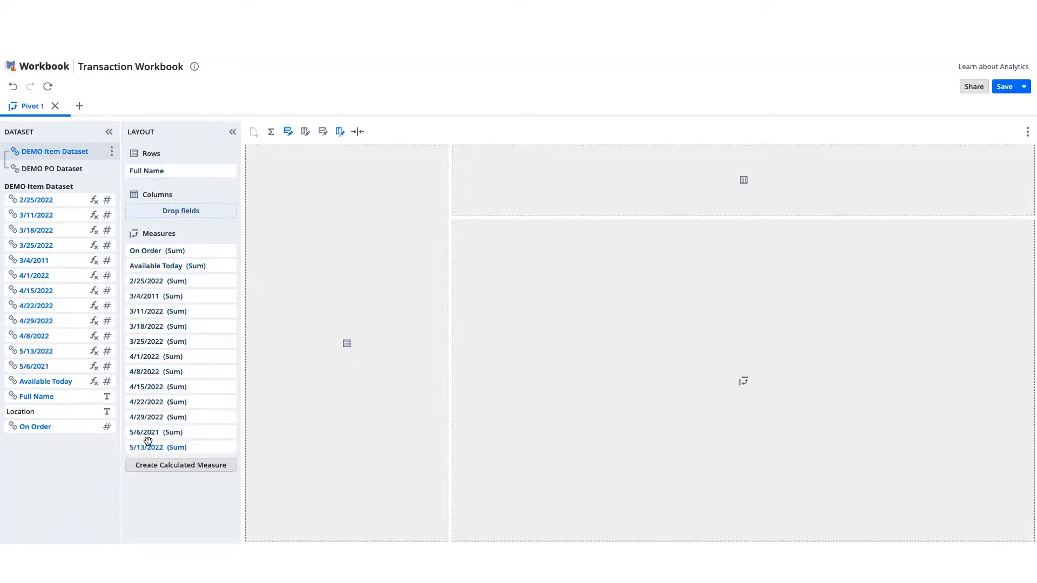
{"action": "left_click", "coordinate": [51, 88]}
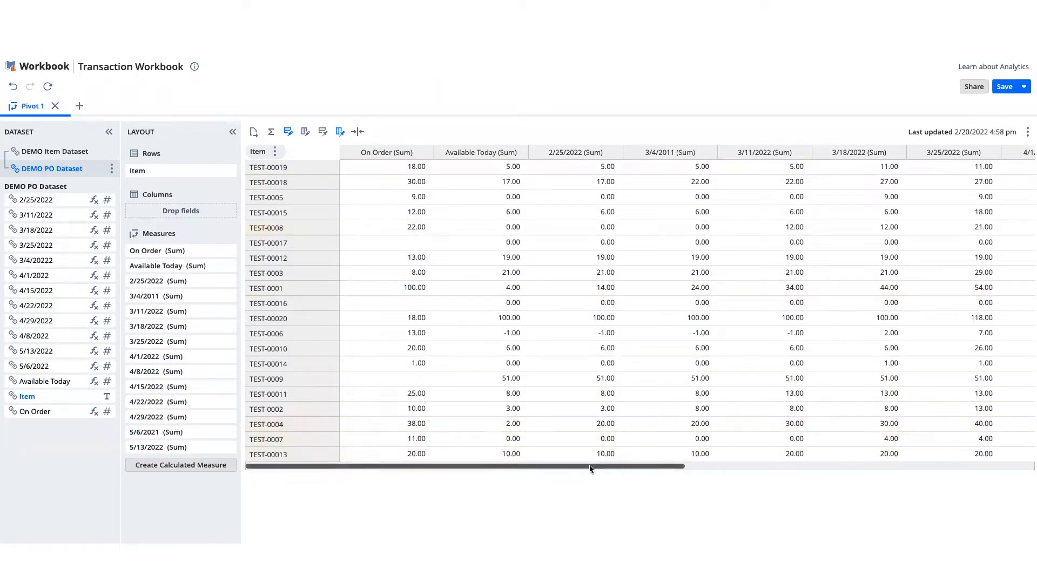
Collapse the layout and dataset areas to give the pivot table the full width.
{"action": "left_click_drag", "start_coordinate": [590, 469], "coordinate": [303, 328]}
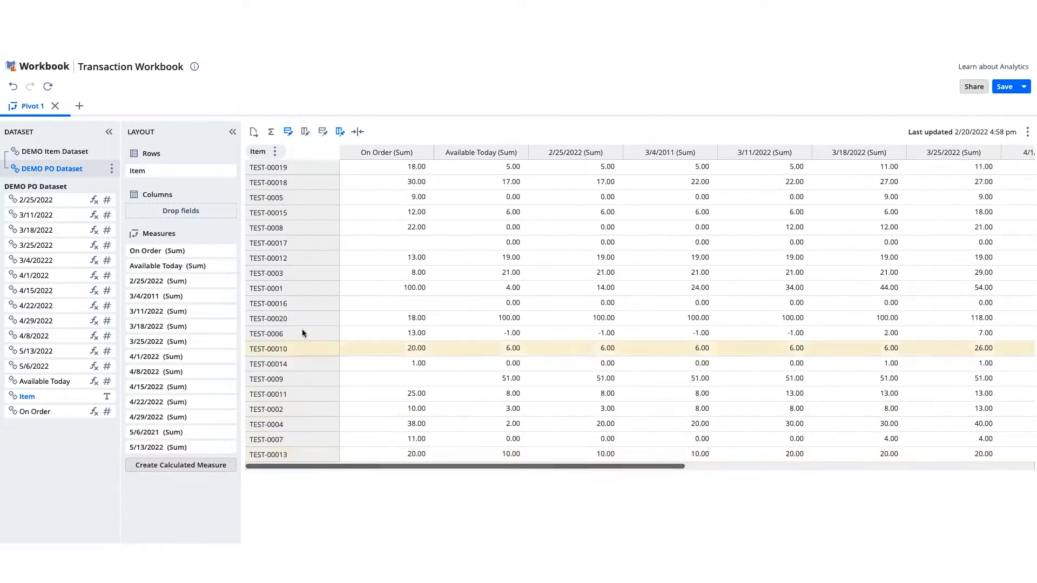
{"action": "left_click", "coordinate": [232, 131]}
{"action": "left_click", "coordinate": [108, 132]}
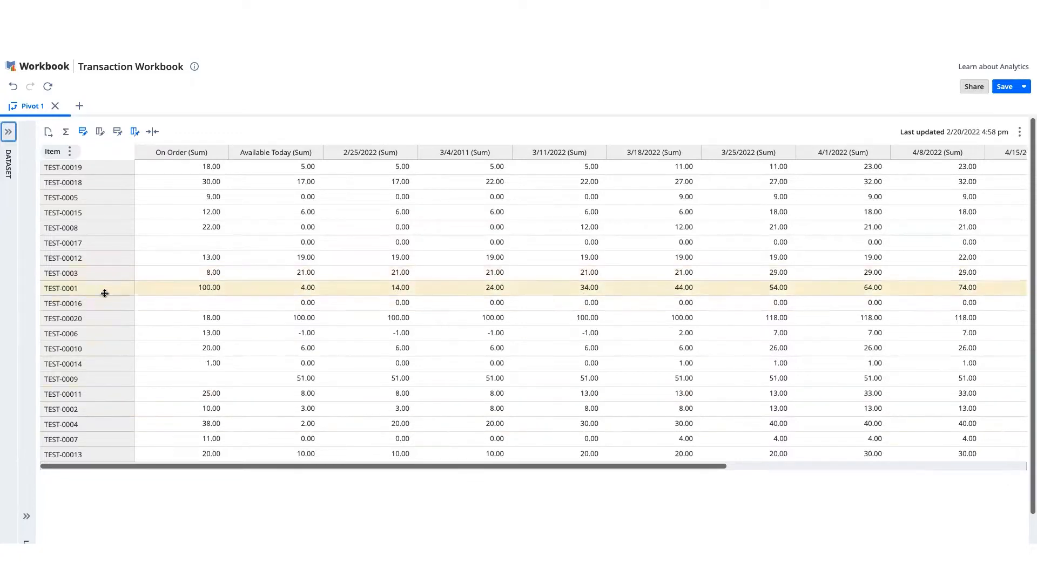
Examine item TEST-0001's on-order quantity and projected availability across all date columns through 5/13/2022.
{"action": "left_click_drag", "start_coordinate": [109, 295], "coordinate": [109, 291]}
{"action": "scroll", "coordinate": [535, 294], "scroll_direction": "right", "scroll_amount": 7}
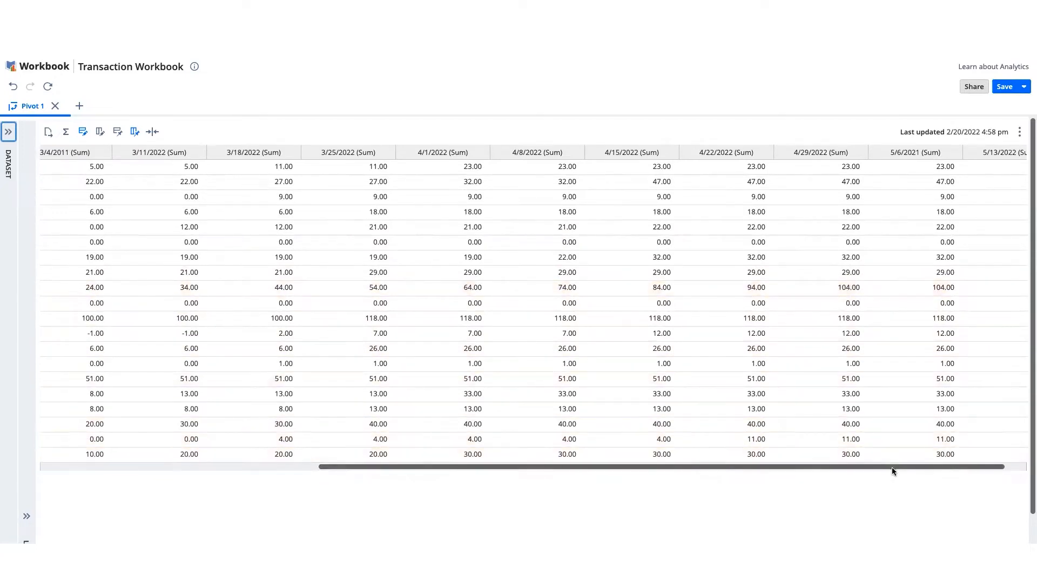
{"action": "left_click_drag", "start_coordinate": [893, 465], "coordinate": [925, 465]}
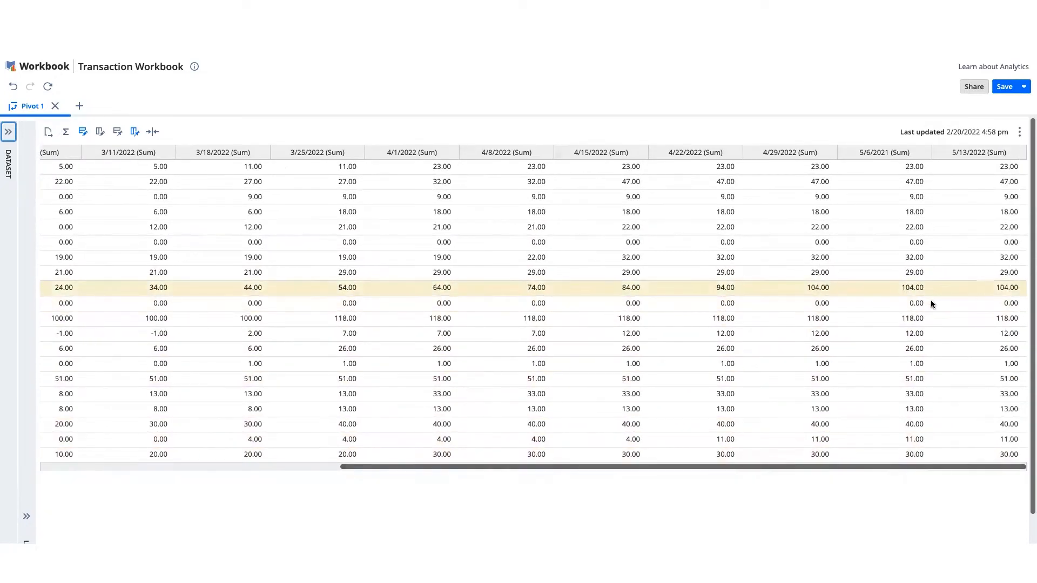
{"action": "left_click_drag", "start_coordinate": [799, 466], "coordinate": [718, 465]}
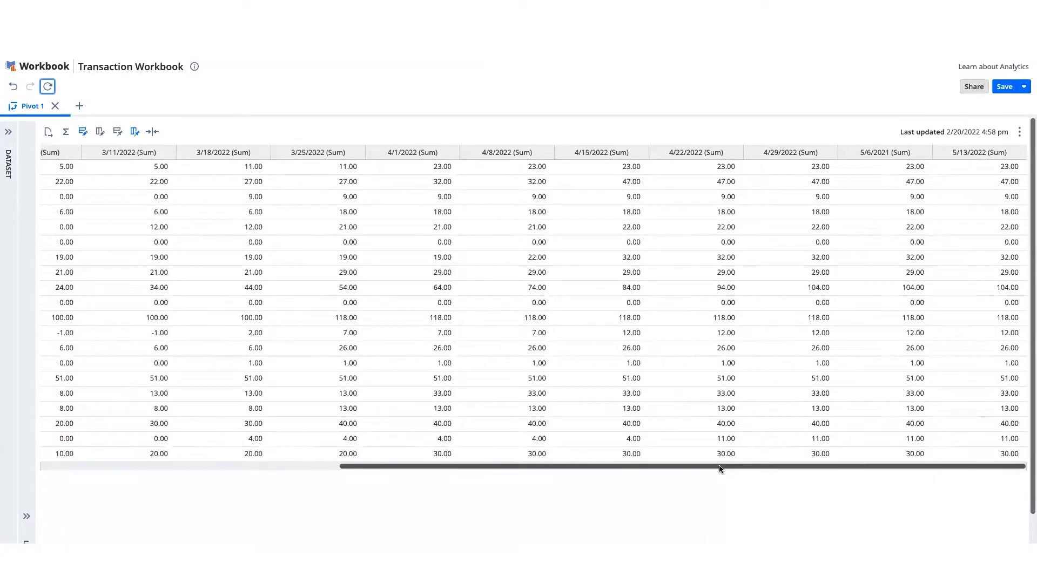
{"action": "left_click_drag", "start_coordinate": [723, 467], "coordinate": [376, 466]}
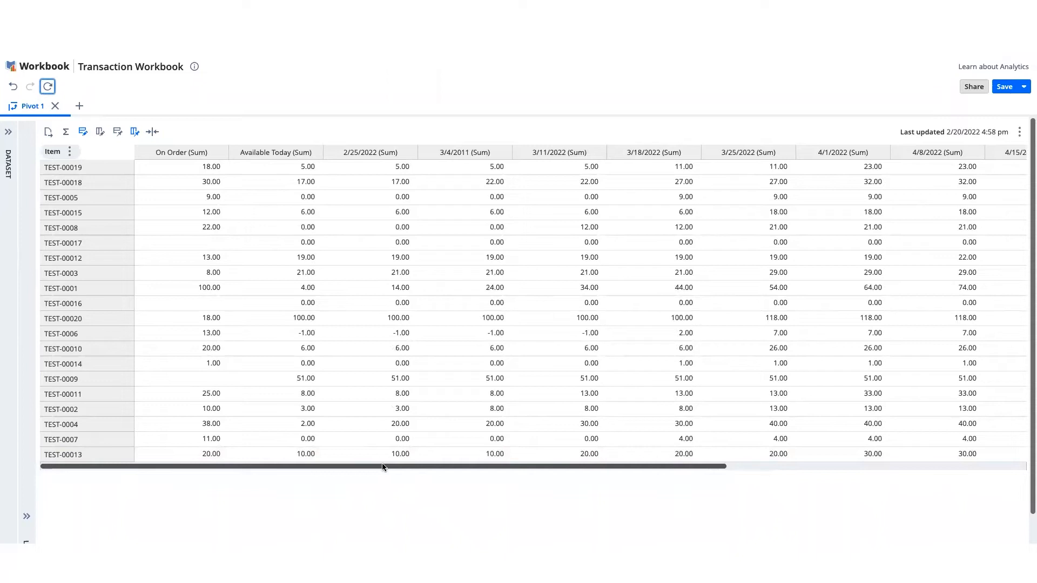
{"action": "left_click_drag", "start_coordinate": [382, 465], "coordinate": [755, 482]}
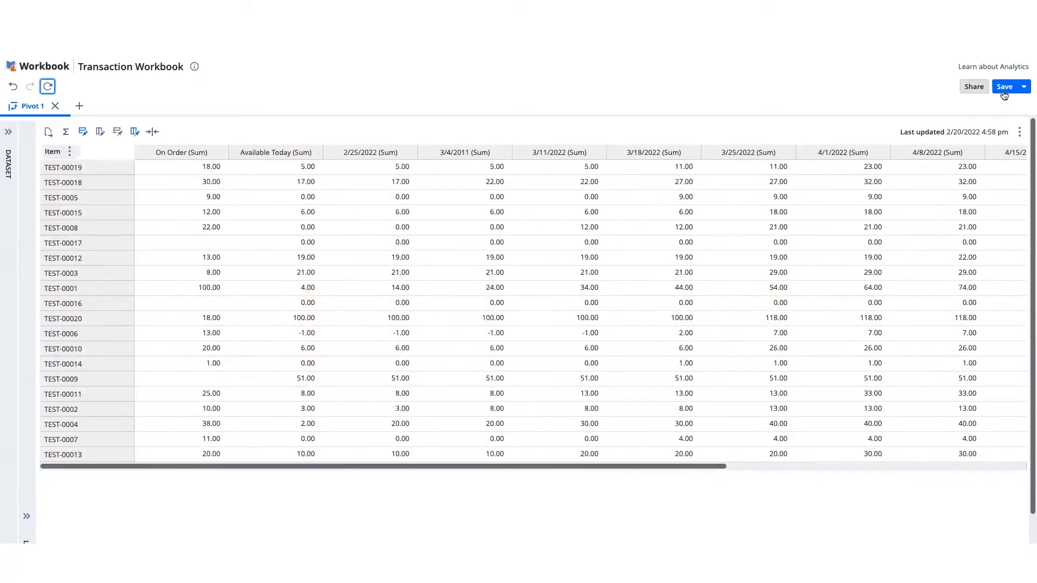
Save the workbook under the name "Demo - Inventory Look-Ahead".
{"action": "left_click", "coordinate": [1006, 88]}
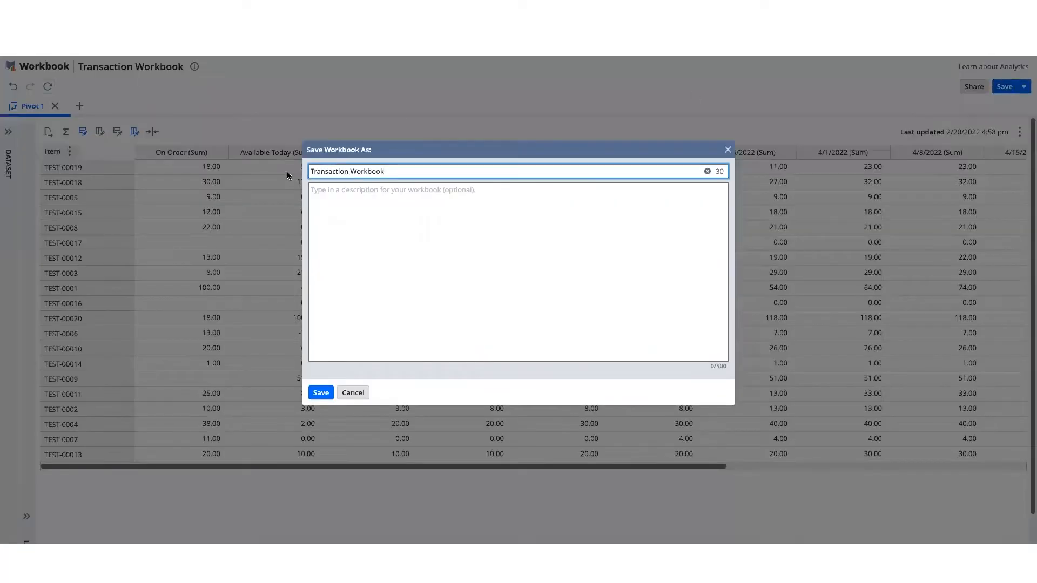
{"action": "left_click_drag", "start_coordinate": [401, 172], "coordinate": [252, 157]}
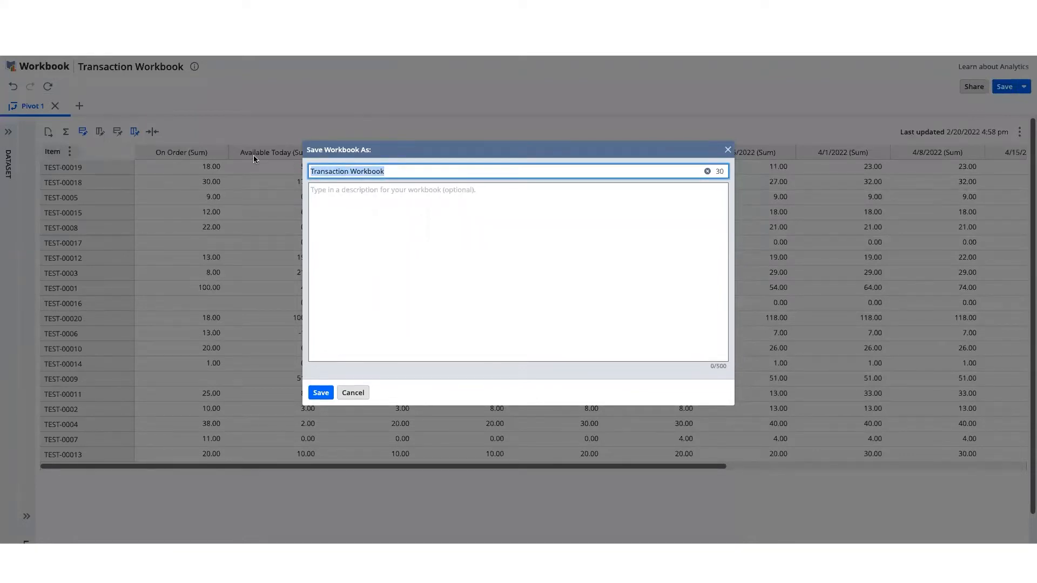
{"action": "key", "text": "BackSpace"}
{"action": "type", "text": "Demo - Inventory Look-Ahead"}
{"action": "left_click", "coordinate": [320, 393]}
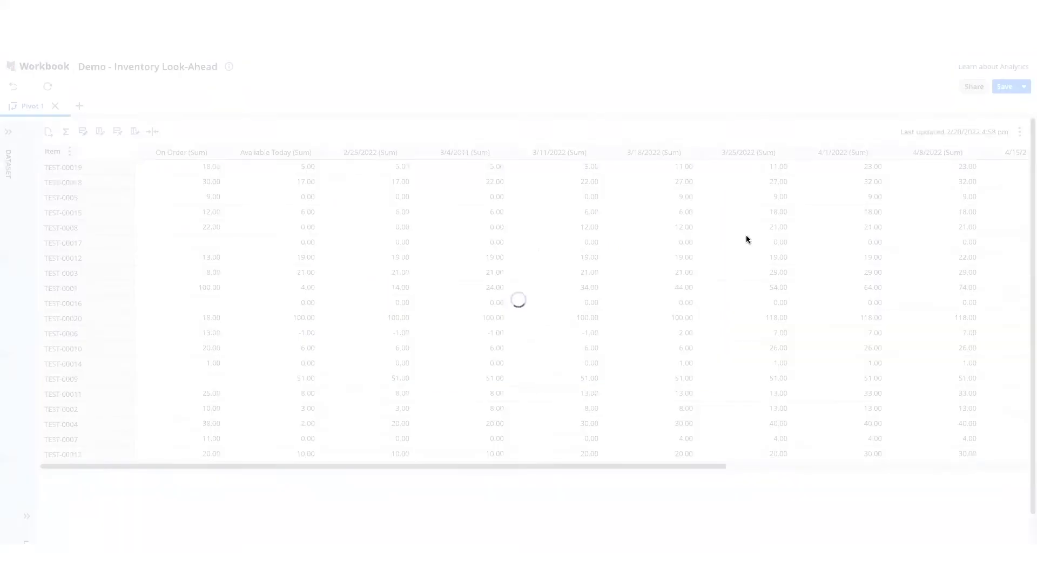